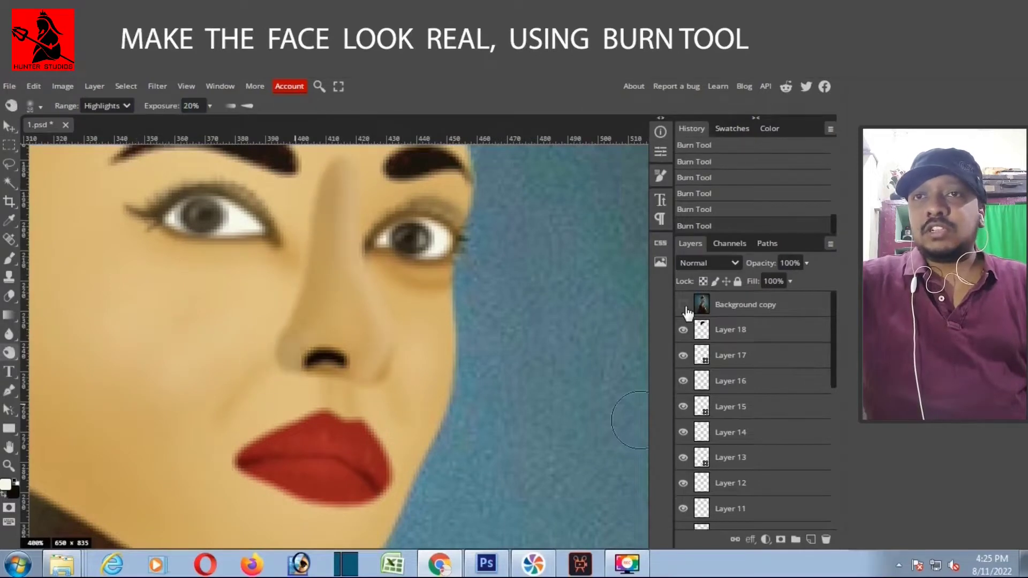
# Step: Darken the smile line between the nose and lips on Layer 2 with the Burn tool, using 20% exposure on highlights
pyautogui.click(683, 305)
pyautogui.click(683, 305)
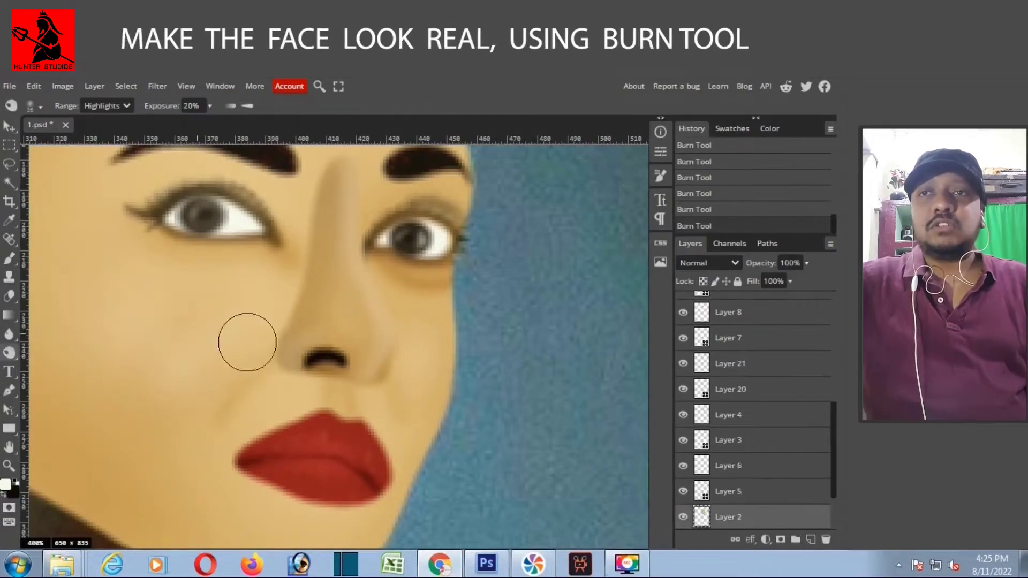
pyautogui.moveTo(245, 339); pyautogui.dragTo(381, 444)
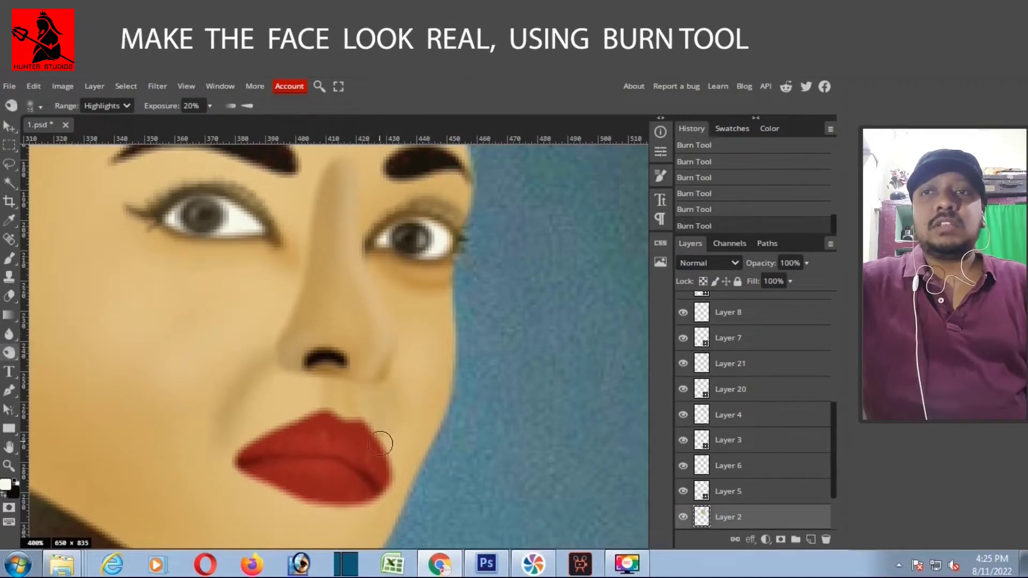
pyautogui.scroll(-2, 393, 388)
pyautogui.moveTo(266, 296); pyautogui.dragTo(311, 292)
# Step: Compare the painted face with the Background copy reference and burn the skin around the lips' edge
pyautogui.moveTo(834, 450); pyautogui.dragTo(834, 268)
pyautogui.click(683, 304)
pyautogui.click(684, 305)
pyautogui.moveTo(224, 454); pyautogui.dragTo(338, 471)
pyautogui.click(683, 305)
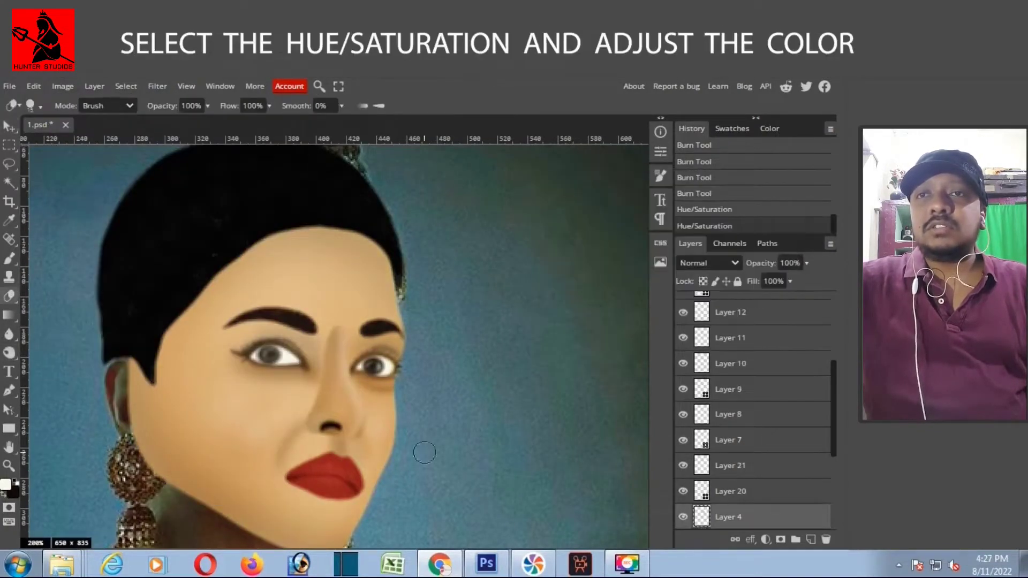
# Step: Set the Eraser's opacity to 30% and lightly erase at the inner corner of the larger eye
pyautogui.click(187, 106)
pyautogui.write('30')
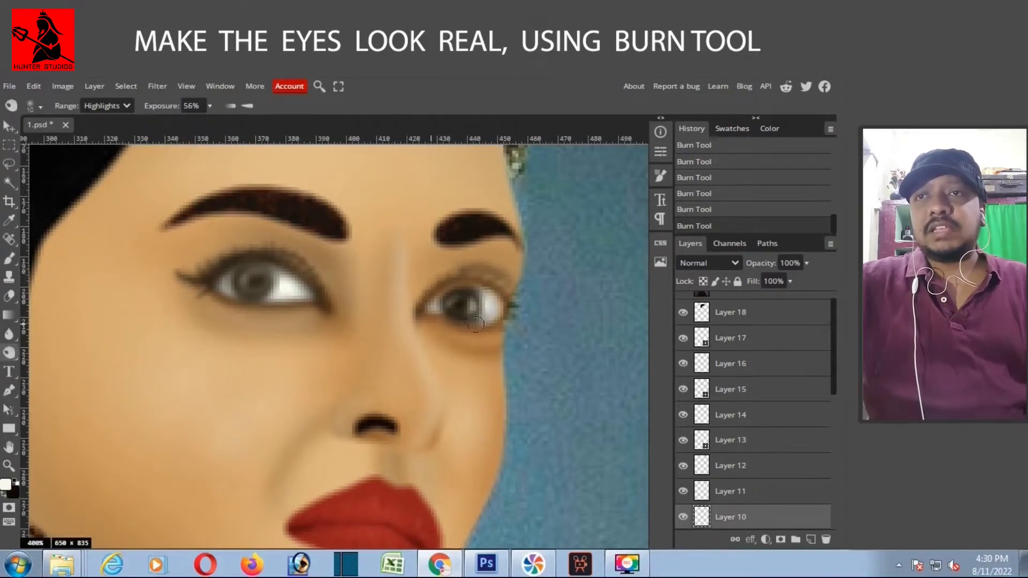
pyautogui.press('e')
pyautogui.scroll(1, 691, 309)
pyautogui.scroll(-2, 834, 359)
pyautogui.scroll(2, 834, 359)
pyautogui.moveTo(305, 293); pyautogui.dragTo(292, 289)
# Step: Check the painted eyes against the Background copy reference and darken the eye edges with the Burn tool on highlights
pyautogui.click(683, 304)
pyautogui.click(683, 304)
pyautogui.scroll(-5, 711, 366)
pyautogui.press('o')
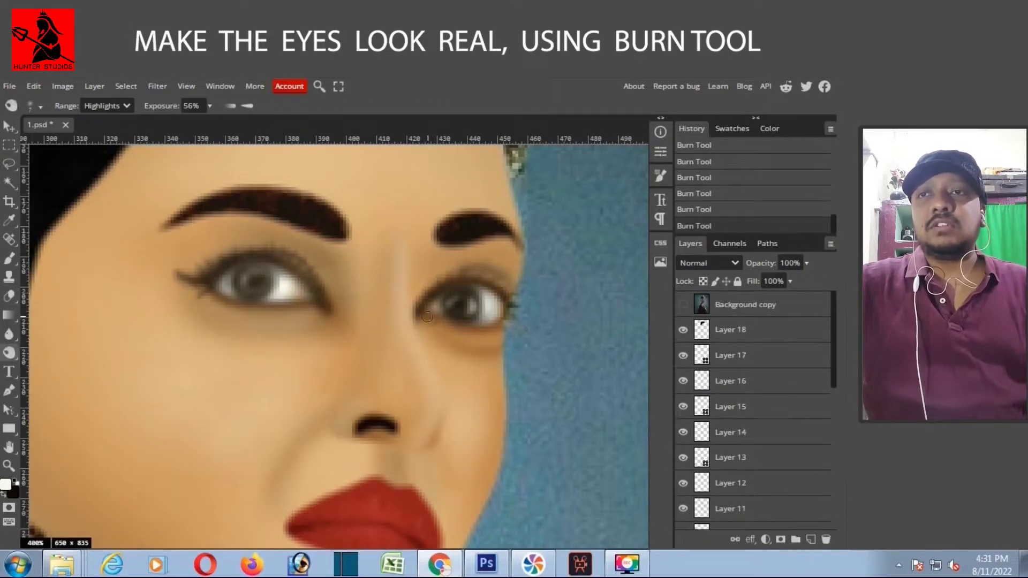
pyautogui.click(683, 304)
pyautogui.click(683, 304)
pyautogui.click(683, 304)
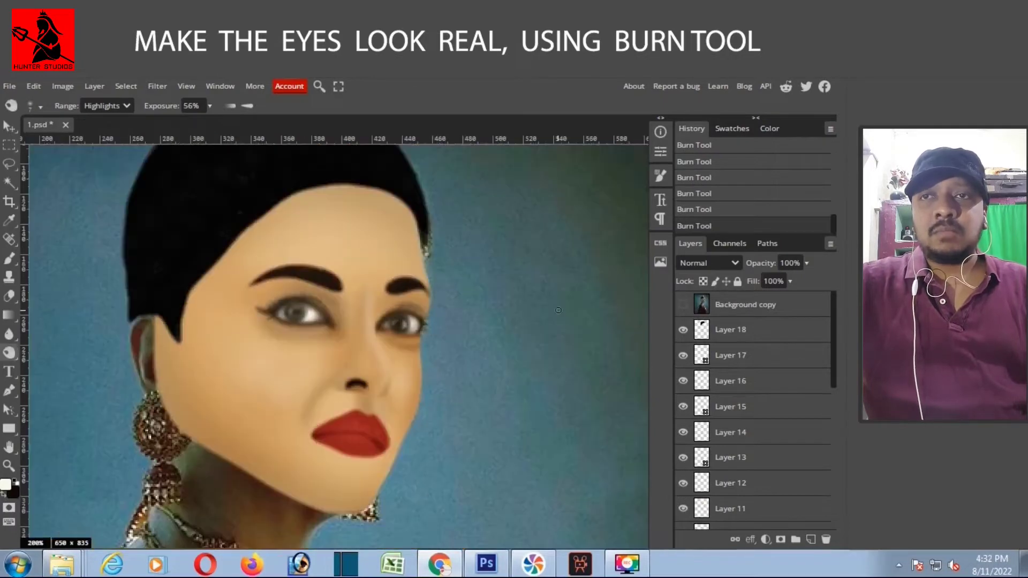
# Step: Burn the face's midtones along the forehead and hairline, undo the last stroke, and set the exposure to 20%
pyautogui.press('v')
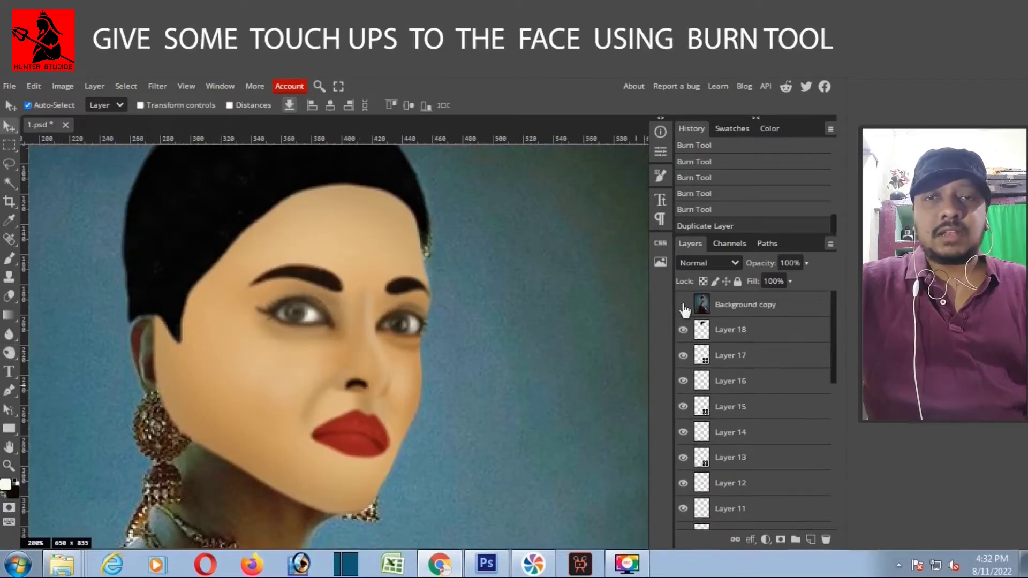
pyautogui.press('o')
pyautogui.moveTo(257, 231); pyautogui.dragTo(407, 225)
pyautogui.moveTo(160, 332)
pyautogui.mouseDown()
pyautogui.moveTo(175, 360)
pyautogui.moveTo(156, 300)
pyautogui.moveTo(262, 236)
pyautogui.mouseUp()
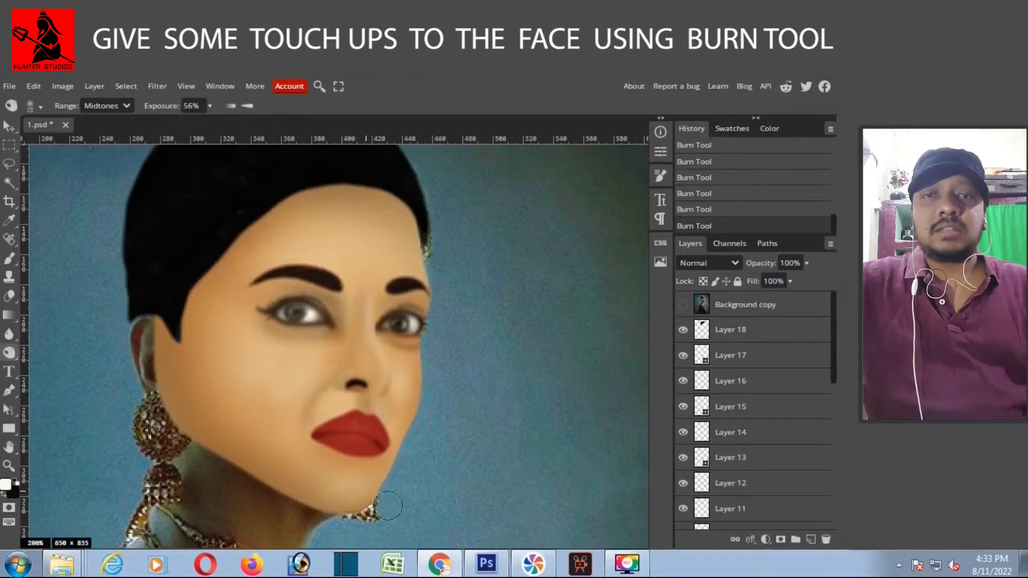
pyautogui.hotkey('ctrl', 'z')
pyautogui.press('2')
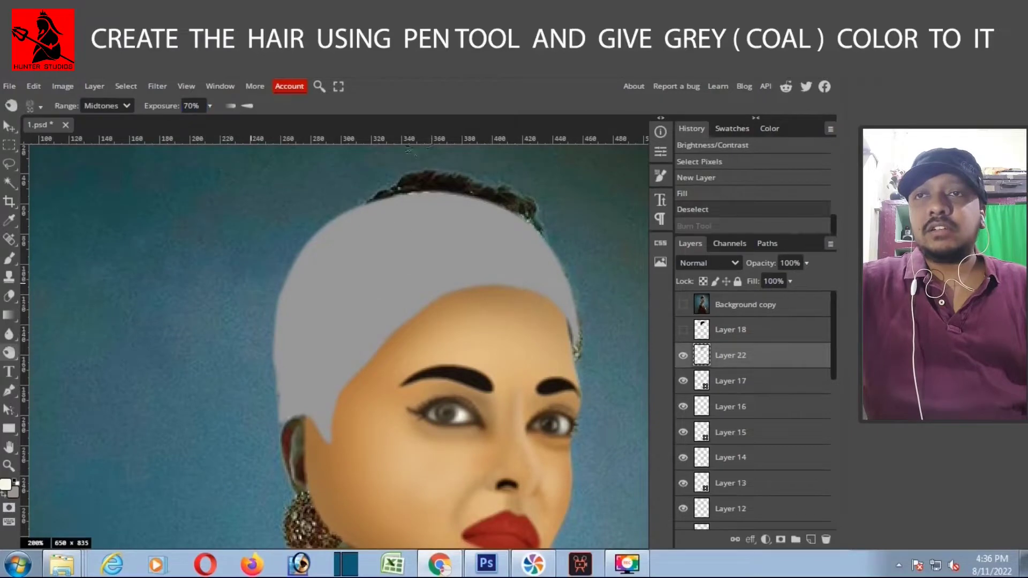
# Step: Shade the grey hair shape on Layer 22 into dark strands with the Burn tool, using 70% exposure on midtones
pyautogui.moveTo(396, 241); pyautogui.dragTo(299, 407)
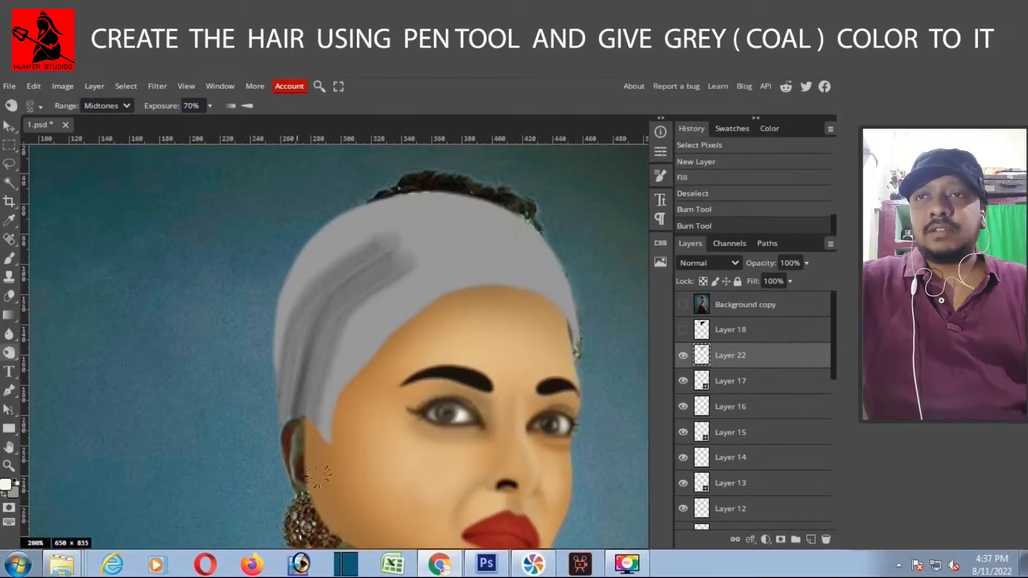
pyautogui.moveTo(374, 225)
pyautogui.mouseDown()
pyautogui.moveTo(416, 324)
pyautogui.moveTo(408, 298)
pyautogui.moveTo(344, 230)
pyautogui.moveTo(389, 214)
pyautogui.mouseUp()
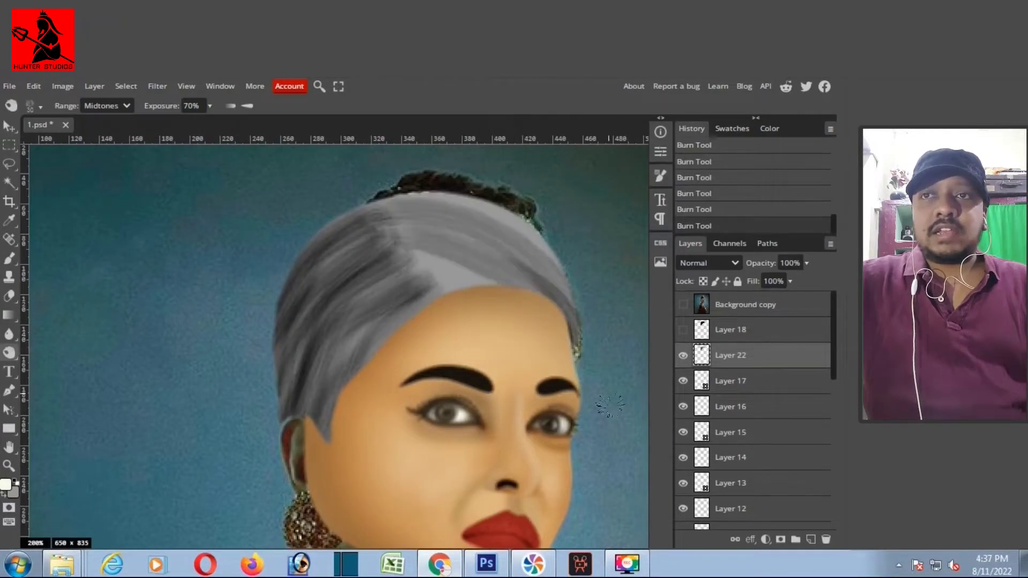
pyautogui.moveTo(396, 225)
pyautogui.mouseDown()
pyautogui.moveTo(482, 231)
pyautogui.moveTo(455, 257)
pyautogui.moveTo(416, 251)
pyautogui.mouseUp()
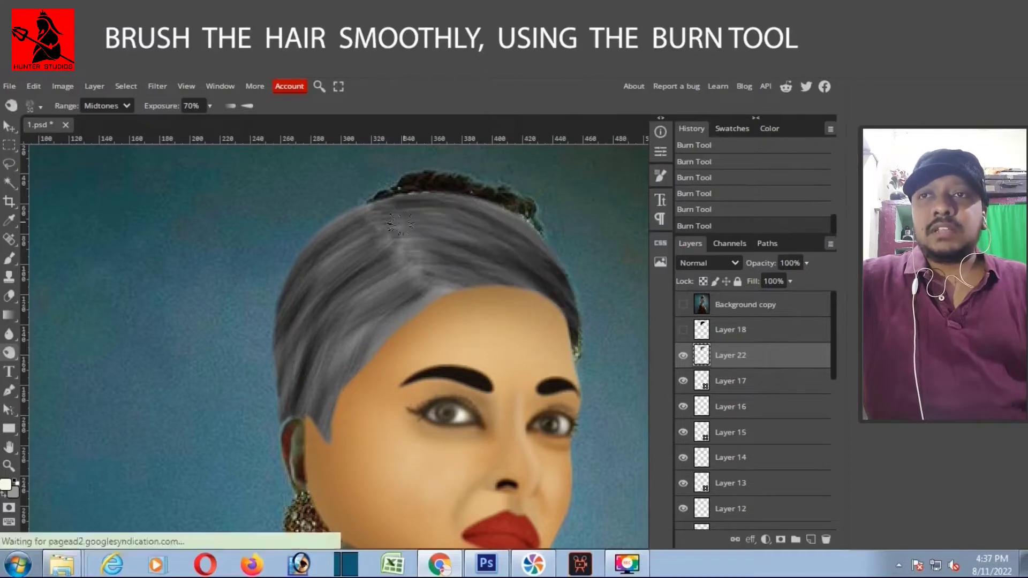
pyautogui.moveTo(385, 236)
pyautogui.mouseDown()
pyautogui.moveTo(322, 375)
pyautogui.moveTo(273, 335)
pyautogui.mouseUp()
pyautogui.moveTo(485, 215)
pyautogui.mouseDown()
pyautogui.moveTo(562, 314)
pyautogui.moveTo(300, 407)
pyautogui.moveTo(379, 254)
pyautogui.mouseUp()
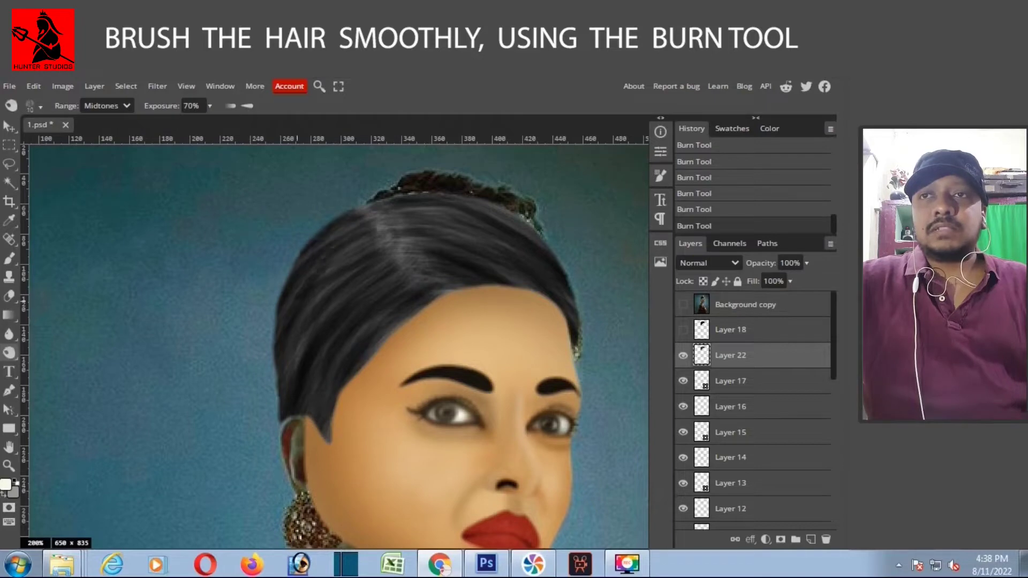
# Step: Burn finer, darker strands across the crown, side hair and parting on Layer 22
pyautogui.moveTo(337, 291); pyautogui.dragTo(297, 291)
pyautogui.moveTo(407, 224); pyautogui.dragTo(488, 227)
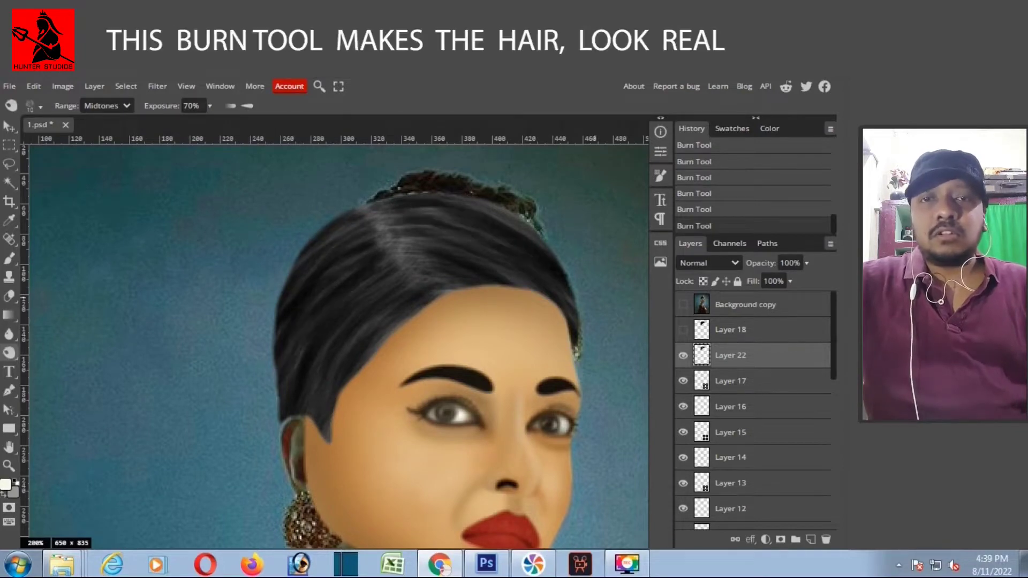
pyautogui.moveTo(435, 316); pyautogui.dragTo(265, 348)
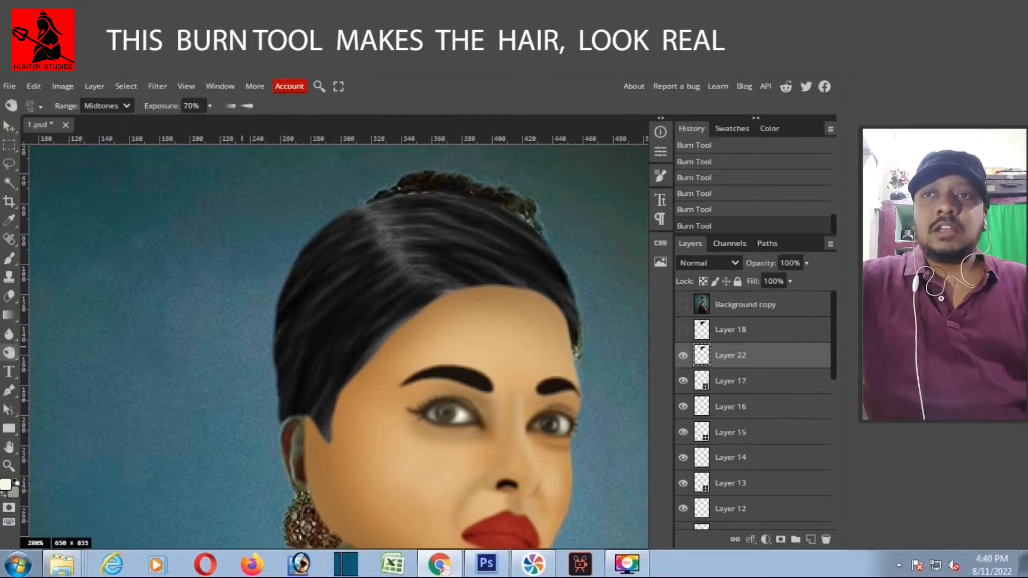
pyautogui.moveTo(399, 256); pyautogui.dragTo(369, 210)
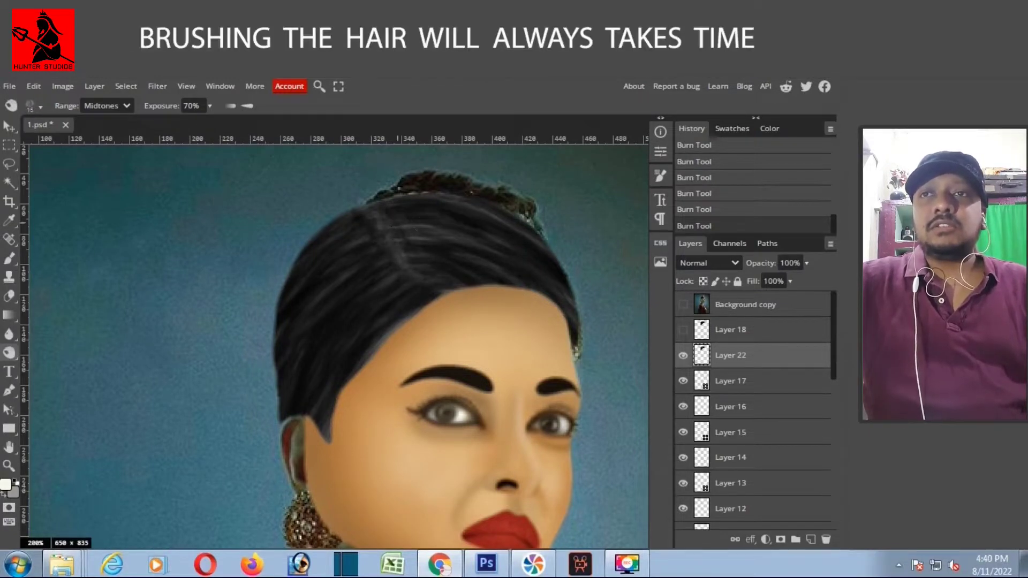
pyautogui.moveTo(365, 214); pyautogui.dragTo(399, 259)
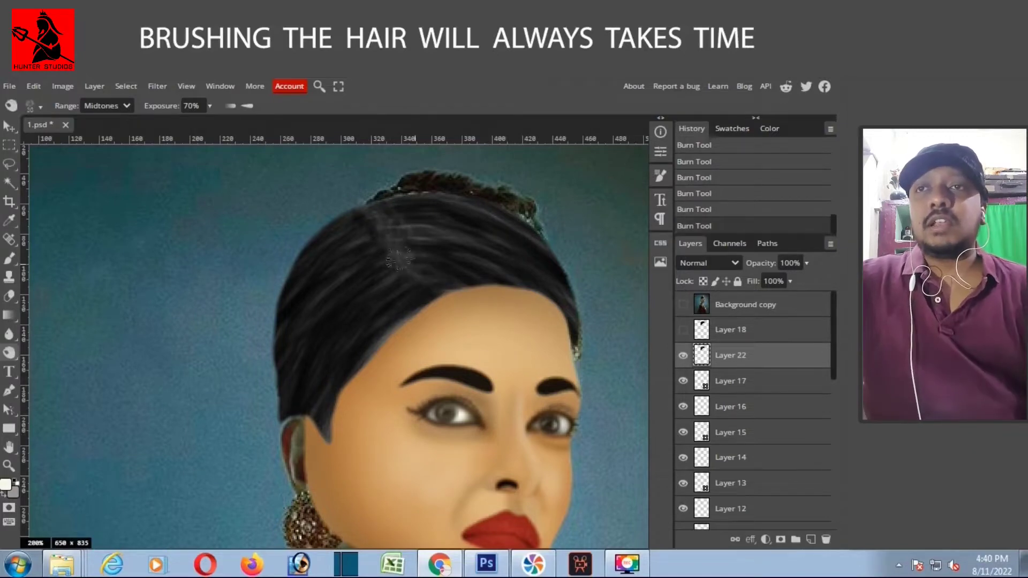
# Step: Undo the last four hair burn strokes and restore them to compare the parting before and after
pyautogui.hotkey('ctrl', 'z')
pyautogui.hotkey('ctrl', 'z')
pyautogui.hotkey('ctrl', 'z')
pyautogui.hotkey('ctrl', 'z')
pyautogui.hotkey('ctrl', 'shift', 'z')
pyautogui.hotkey('ctrl', 'shift', 'z')
pyautogui.hotkey('ctrl', 'shift', 'z')
pyautogui.hotkey('ctrl', 'shift', 'z')
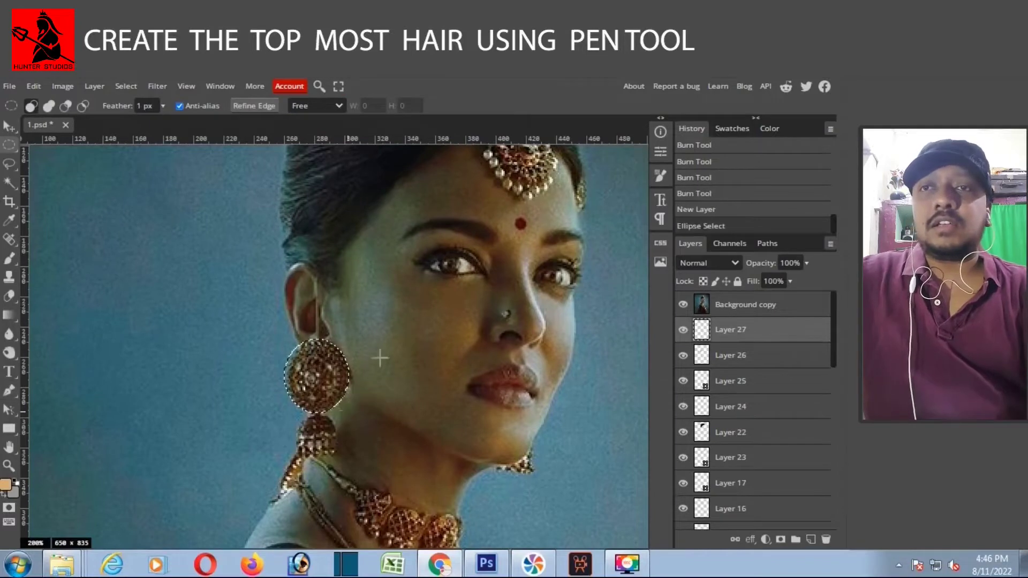
# Step: Clear the elliptical selection around the earring and paint a yellow flower over it with a flower-shaped brush tip
pyautogui.hotkey('ctrl', 'd')
pyautogui.press('b')
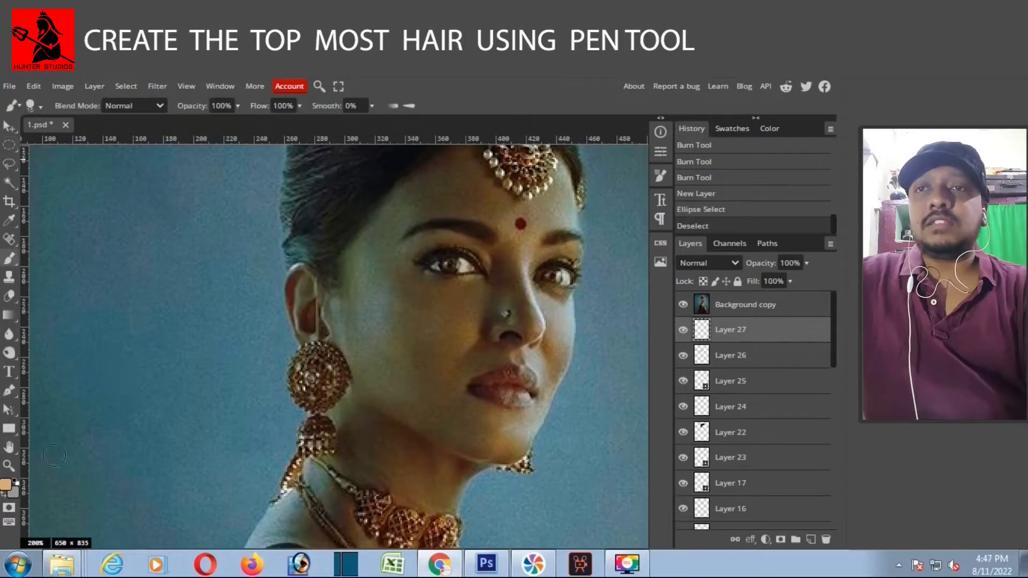
pyautogui.click(5, 485)
pyautogui.click(30, 106)
pyautogui.click(120, 182)
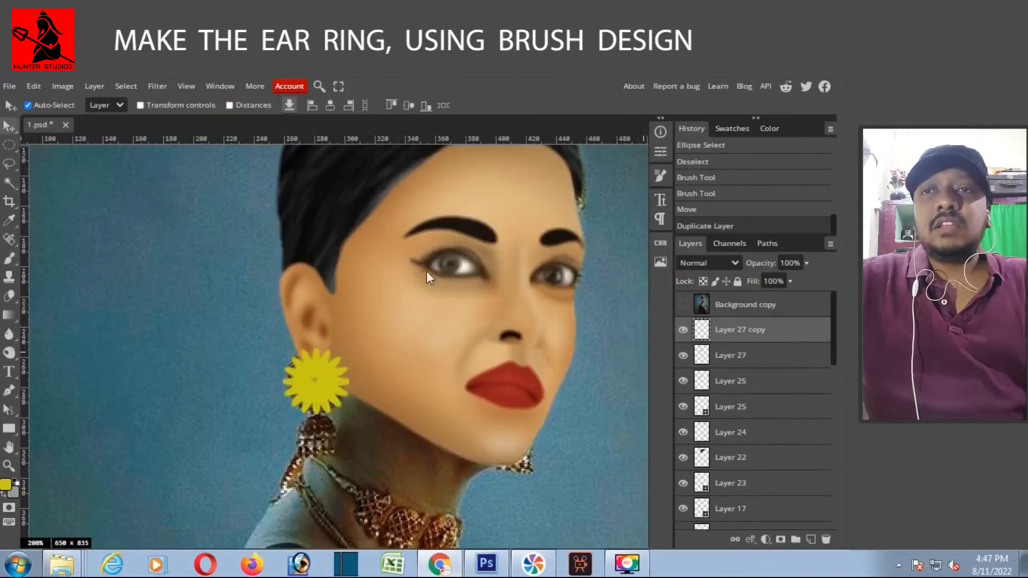
# Step: Transform the duplicated earring flower to fill the gaps between petals, and burn it with an ornate brush tip
pyautogui.hotkey('ctrl', 't')
pyautogui.press('Return')
pyautogui.press('o')
pyautogui.click(30, 105)
pyautogui.click(79, 182)
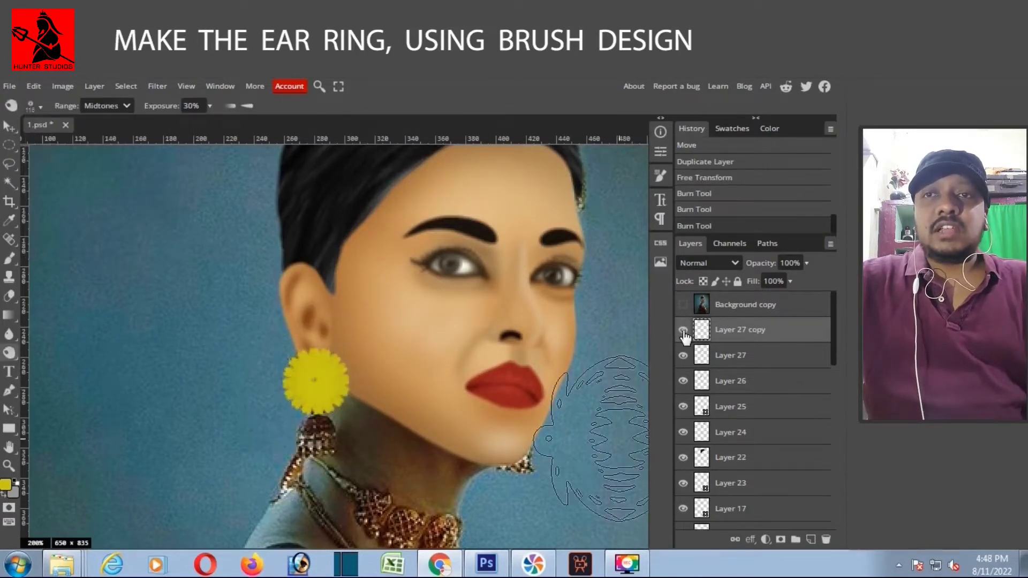
# Step: Burn texture into the earring flower on Layer 27 with another decorative brush tip at 80% exposure
pyautogui.click(731, 355)
pyautogui.click(31, 105)
pyautogui.click(106, 229)
pyautogui.press('8')
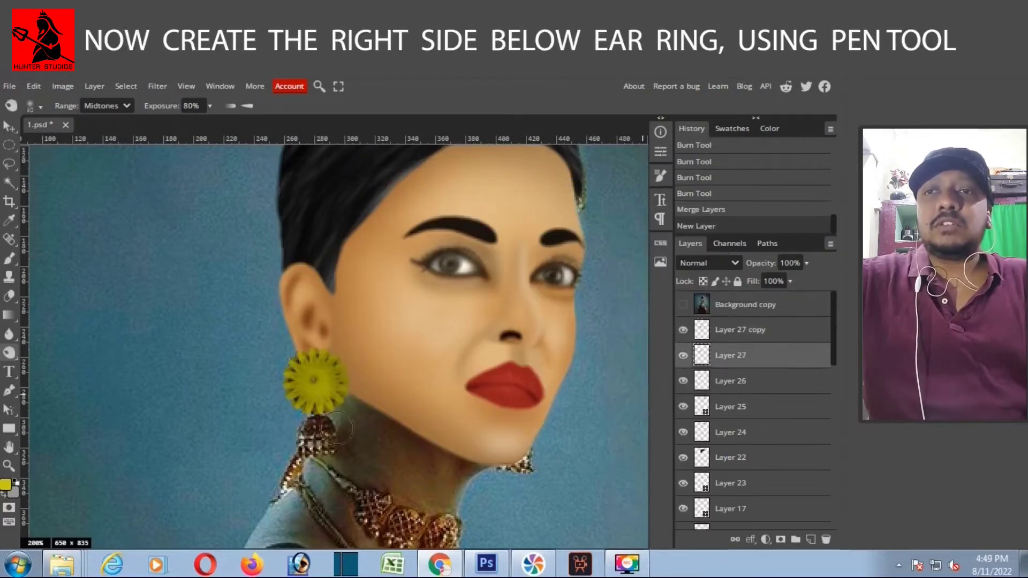
# Step: Outline the lower pendant of the earring with the Pen tool and adjust its anchor points
pyautogui.press('p')
pyautogui.click(302, 423)
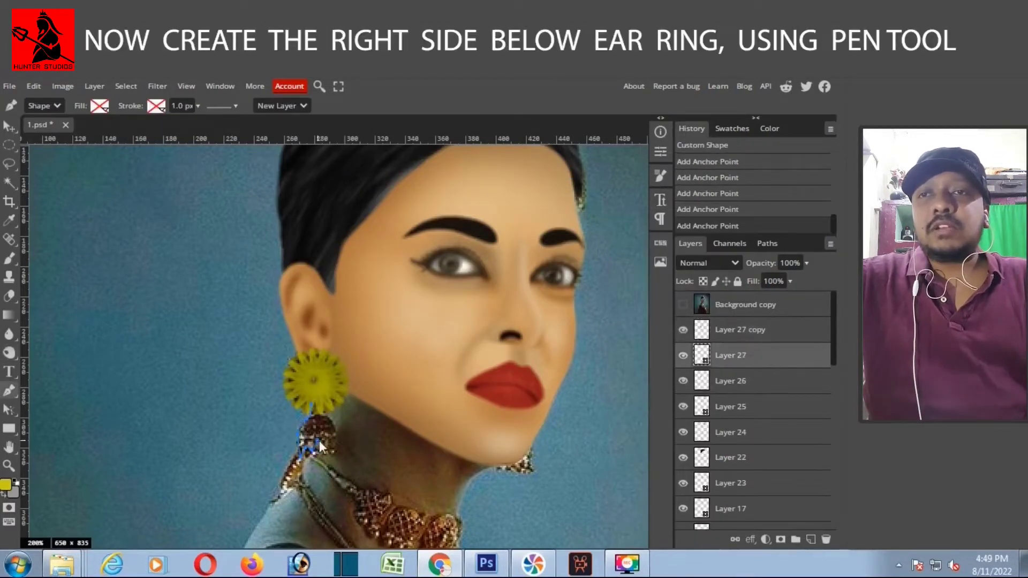
pyautogui.press('a')
pyautogui.moveTo(328, 435); pyautogui.dragTo(324, 436)
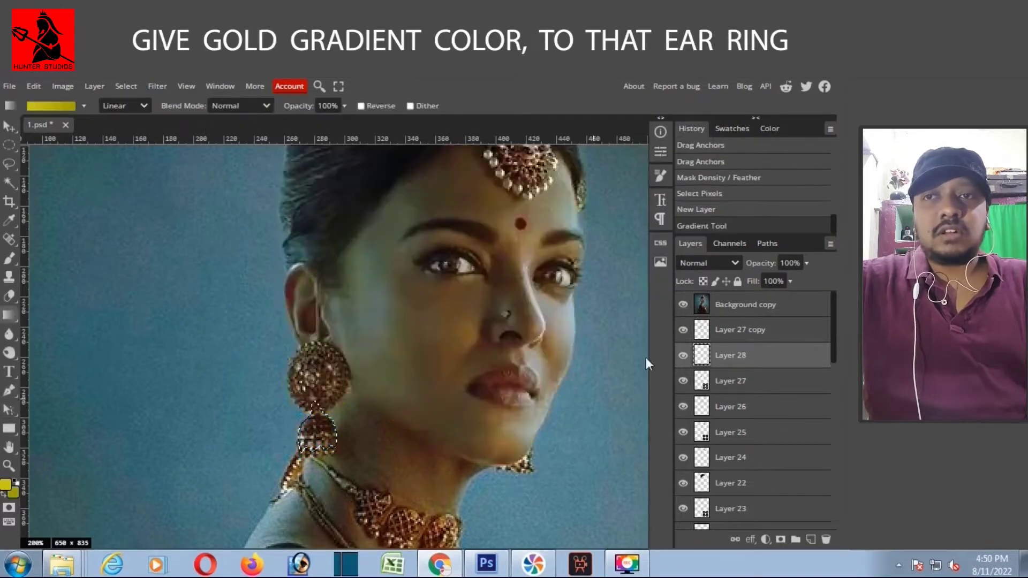
# Step: Hide the reference, deselect the gold pendant, and burn swirl texture into it at 80% exposure, adjusting the brush tip size
pyautogui.click(682, 305)
pyautogui.hotkey('ctrl', 'd')
pyautogui.press('o')
pyautogui.click(40, 107)
pyautogui.click(107, 176)
pyautogui.moveTo(412, 342)
pyautogui.mouseDown()
pyautogui.moveTo(423, 417)
pyautogui.moveTo(324, 480)
pyautogui.mouseUp()
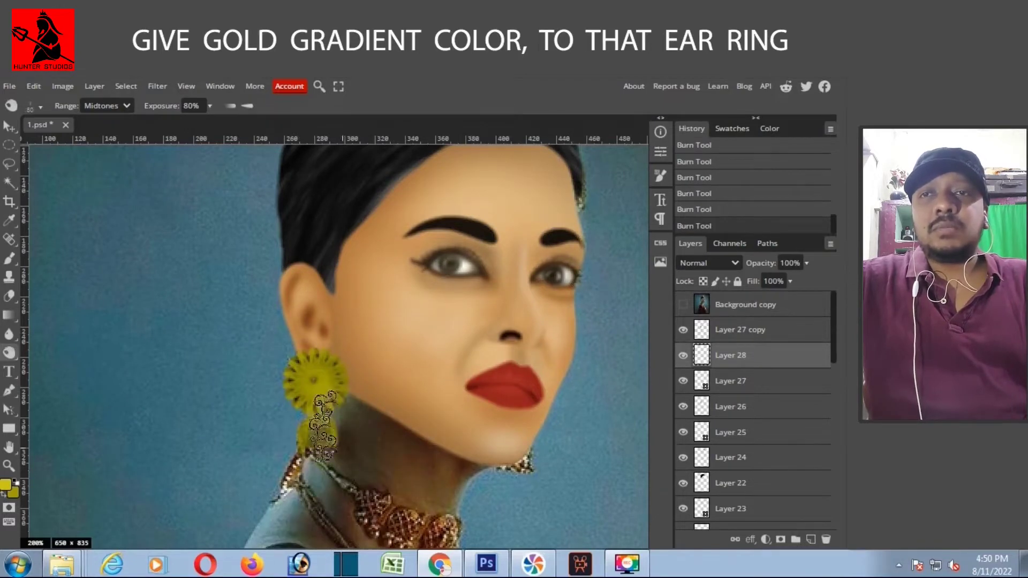
pyautogui.moveTo(337, 439); pyautogui.dragTo(326, 450)
pyautogui.click(41, 108)
pyautogui.moveTo(122, 156); pyautogui.dragTo(105, 155)
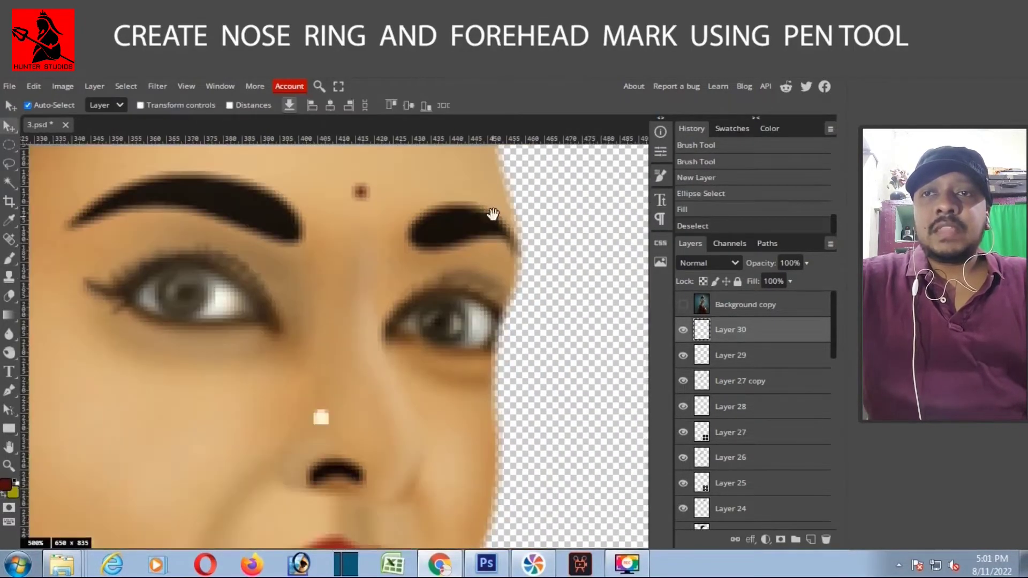
# Step: Shrink the nose stud on Layer 29 and position it on the nostril
pyautogui.click(140, 105)
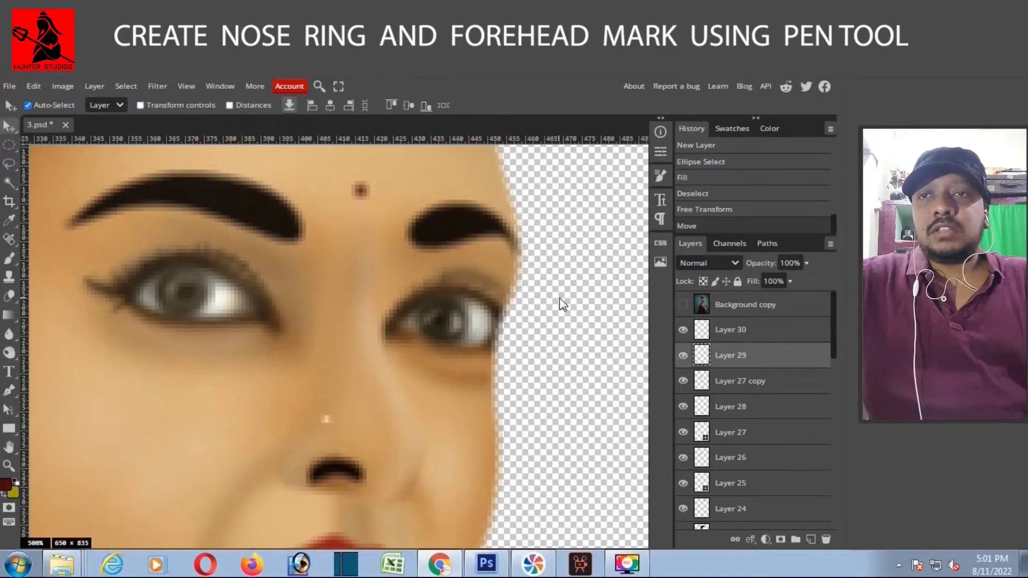
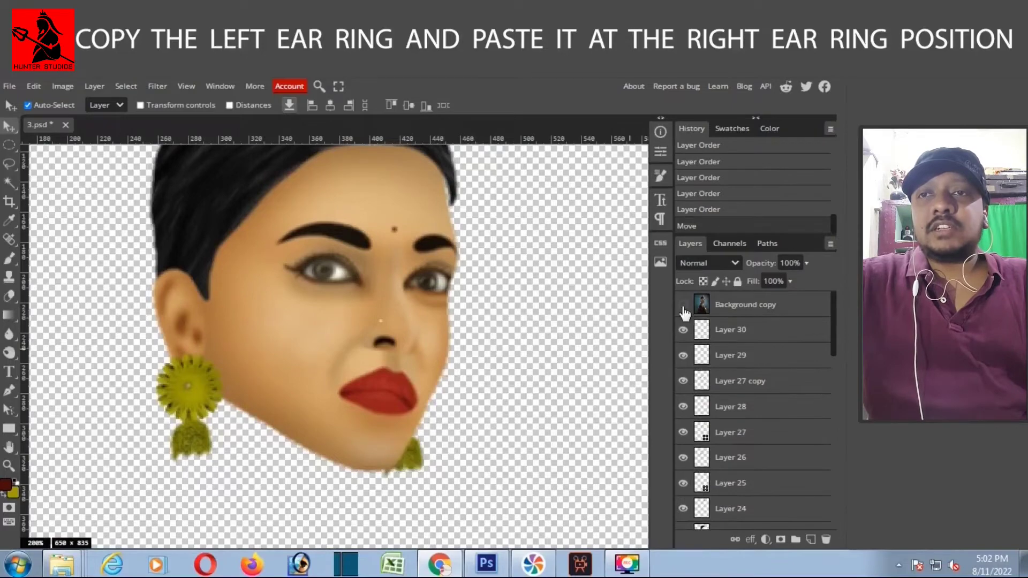
pyautogui.press('Return')
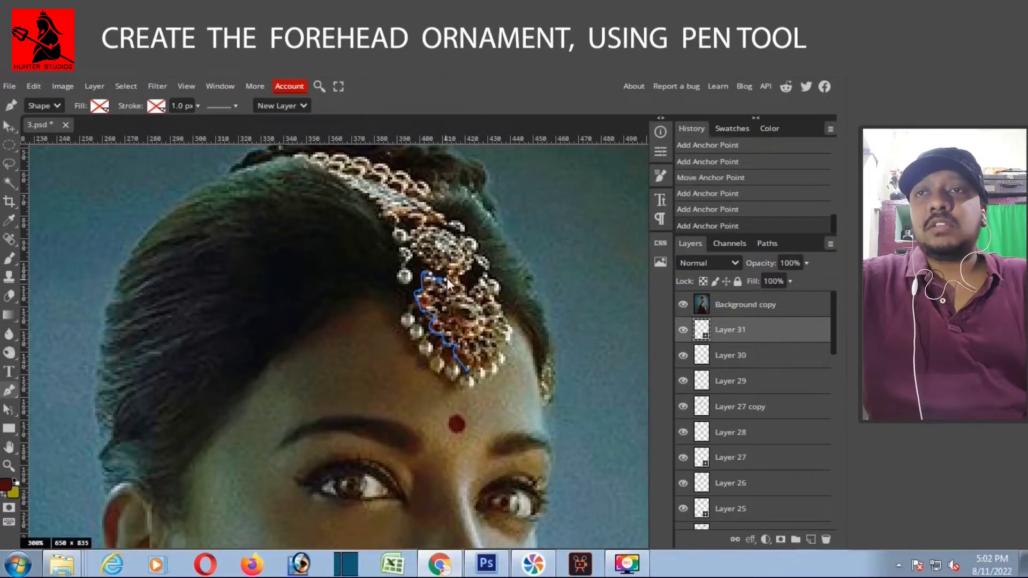
# Step: Finish and refine the closed Pen path around the forehead ornament, and feather its mask
pyautogui.moveTo(415, 192); pyautogui.dragTo(416, 290)
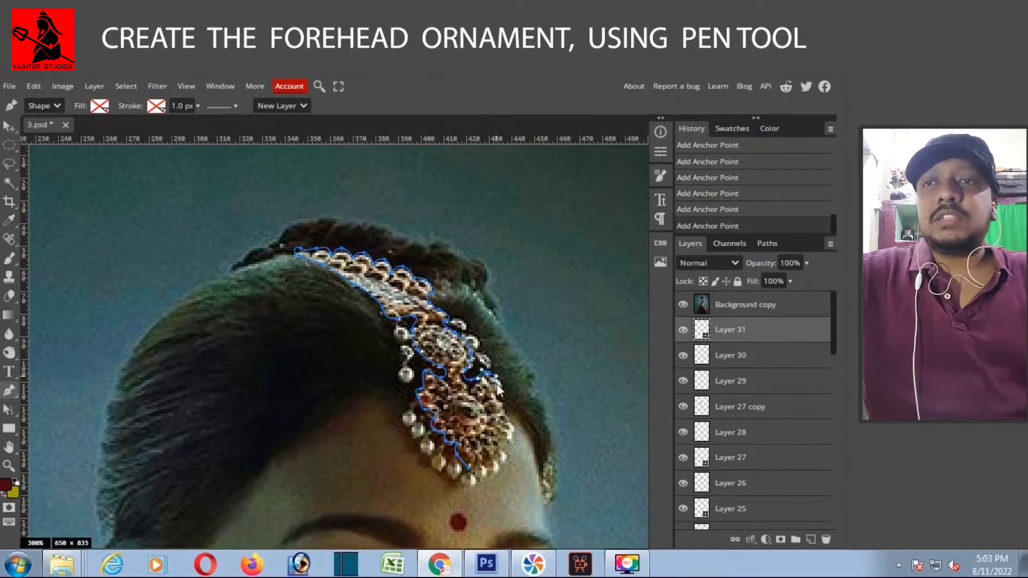
pyautogui.press('a')
pyautogui.moveTo(471, 380); pyautogui.dragTo(479, 388)
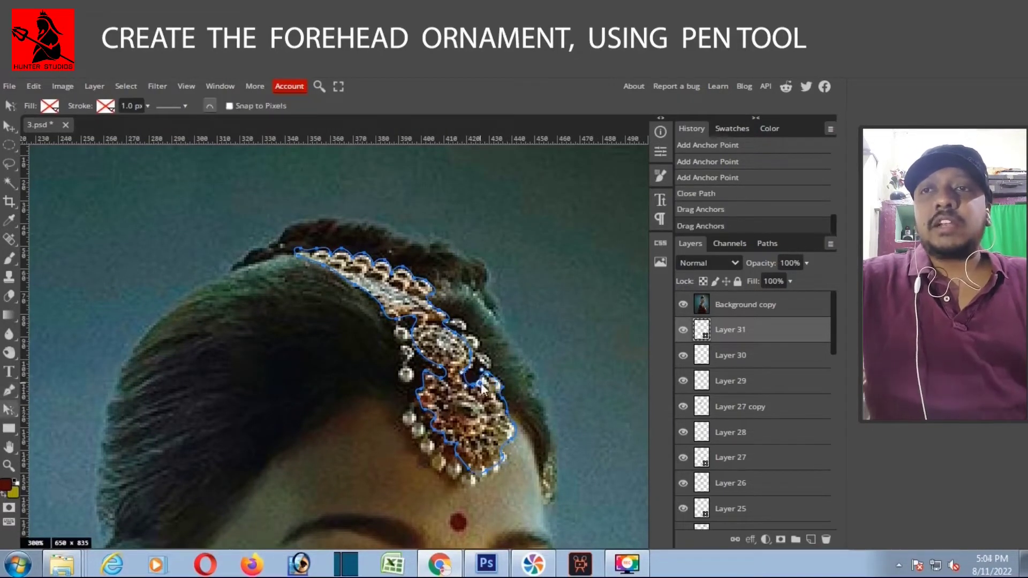
pyautogui.click(220, 86)
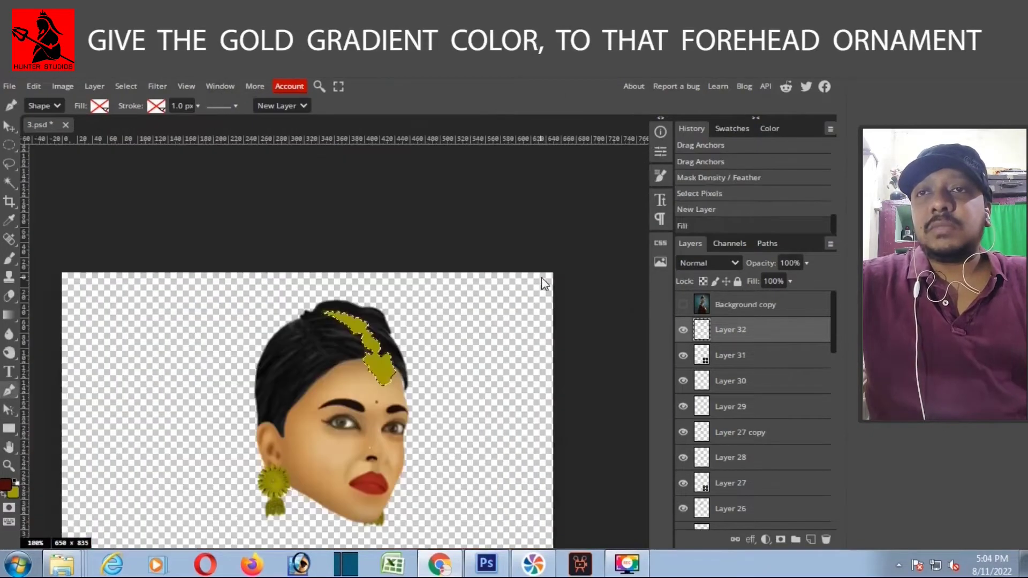
# Step: Deselect the gold forehead ornament and burn texture into its midtones at 100% exposure with a flower-shaped brush tip
pyautogui.hotkey('ctrl', 'd')
pyautogui.scroll(3, 342, 343)
pyautogui.press('o')
pyautogui.click(38, 108)
pyautogui.scroll(-5, 115, 225)
pyautogui.click(141, 184)
pyautogui.press('Escape')
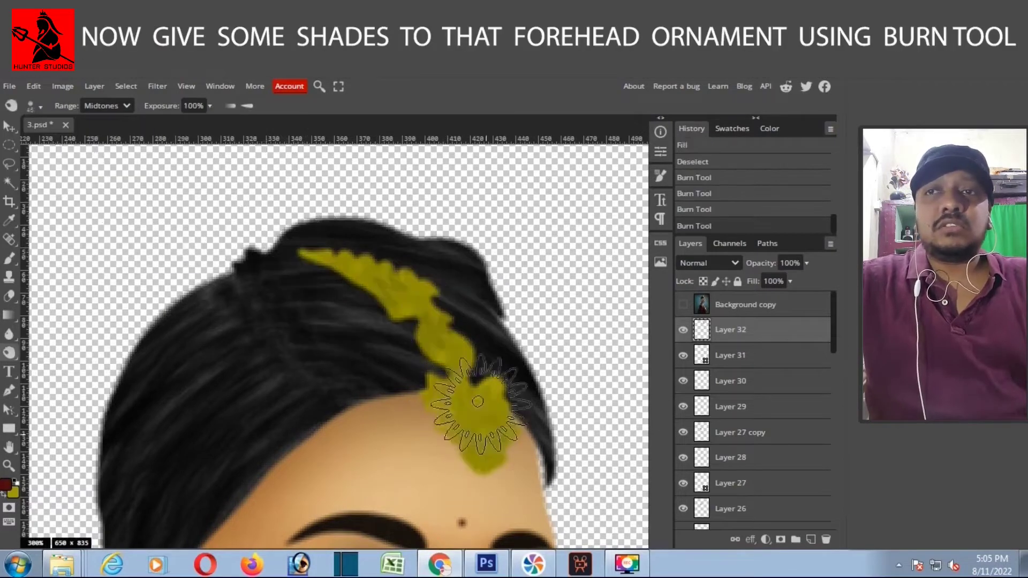
pyautogui.moveTo(482, 401)
pyautogui.mouseDown()
pyautogui.moveTo(391, 289)
pyautogui.moveTo(519, 447)
pyautogui.moveTo(373, 276)
pyautogui.moveTo(471, 407)
pyautogui.mouseUp()
pyautogui.scroll(-2, 471, 407)
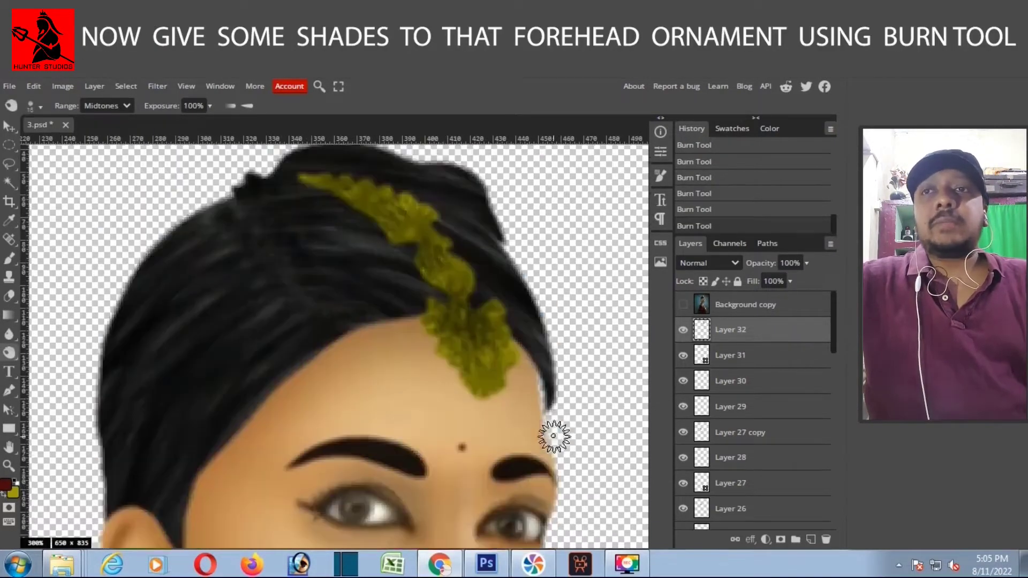
pyautogui.moveTo(551, 432)
pyautogui.mouseDown()
pyautogui.moveTo(481, 277)
pyautogui.moveTo(431, 303)
pyautogui.moveTo(471, 348)
pyautogui.moveTo(484, 342)
pyautogui.moveTo(374, 198)
pyautogui.mouseUp()
pyautogui.hotkey('ctrl', '-')
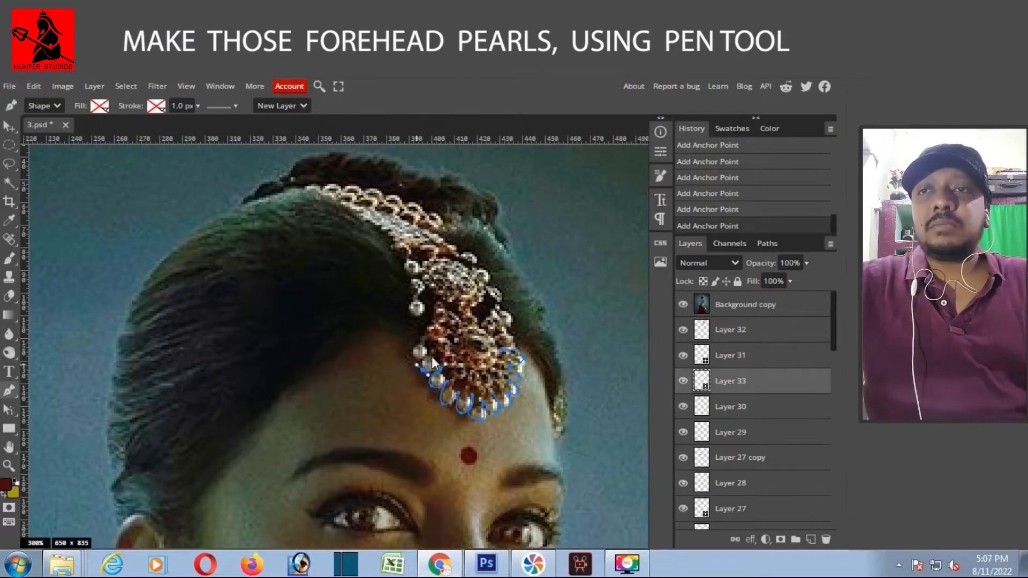
# Step: Close the Pen path around the forehead pearls and adjust its anchor points to follow the pearl edges
pyautogui.click(503, 354)
pyautogui.press('a')
pyautogui.moveTo(477, 425); pyautogui.dragTo(522, 364)
pyautogui.moveTo(443, 331); pyautogui.dragTo(436, 335)
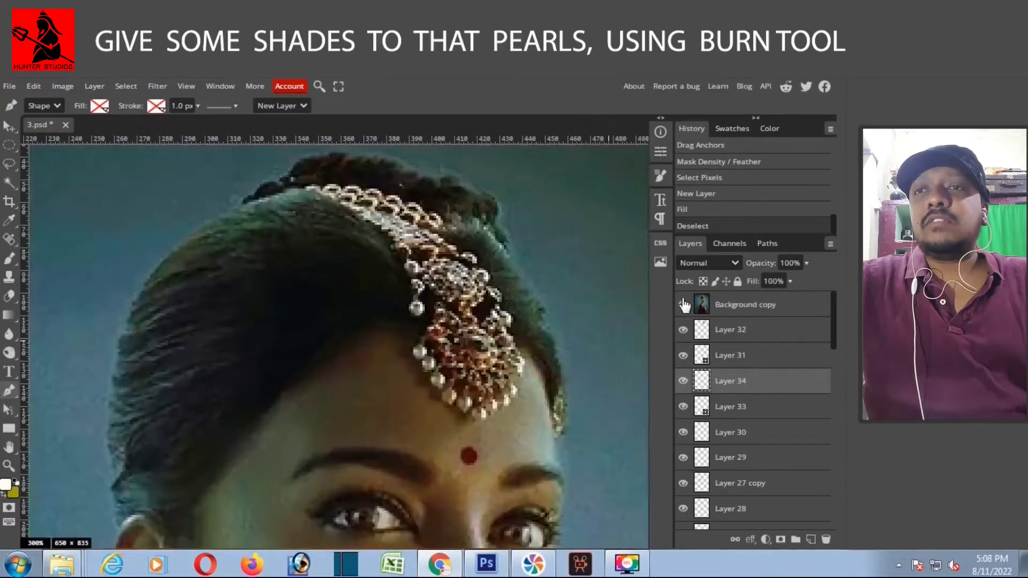
# Step: Hide the reference photo, retouch the white forehead pearls on Layer 34 with a soft Eraser at 30% opacity, and adjust them with Free Transform
pyautogui.click(683, 304)
pyautogui.press('o')
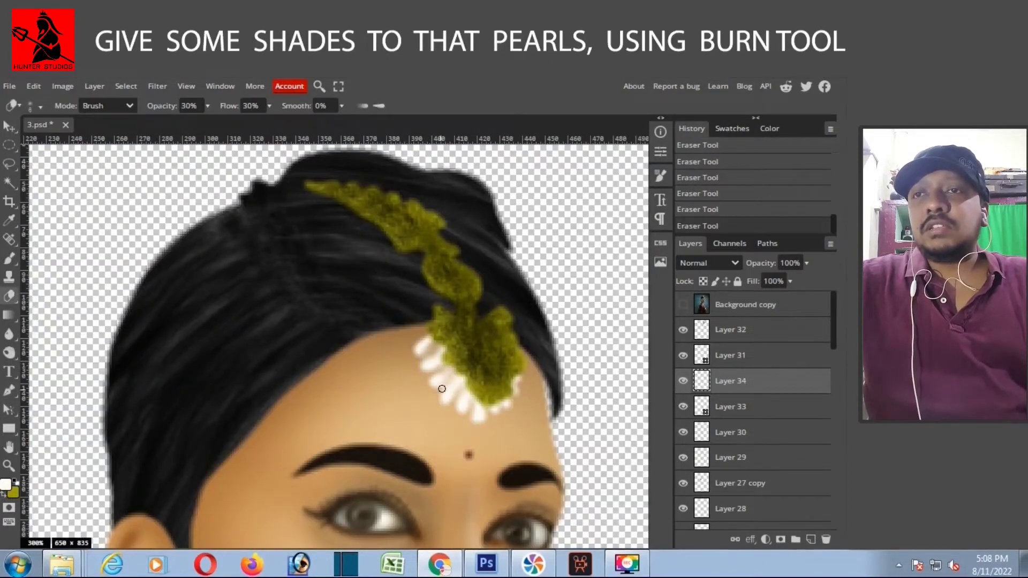
pyautogui.press('v')
pyautogui.hotkey('ctrl', 't')
pyautogui.moveTo(415, 419); pyautogui.dragTo(423, 429)
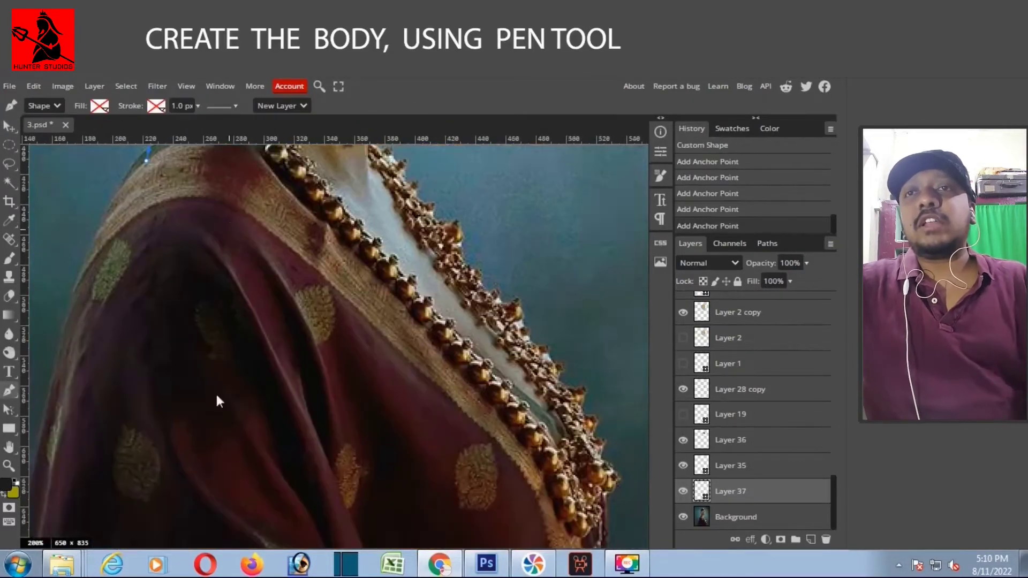
# Step: Trace the neck and body with a closed Pen path on Layer 37, refine its anchors, and feather its mask
pyautogui.click(497, 452)
pyautogui.scroll(5, 417, 374)
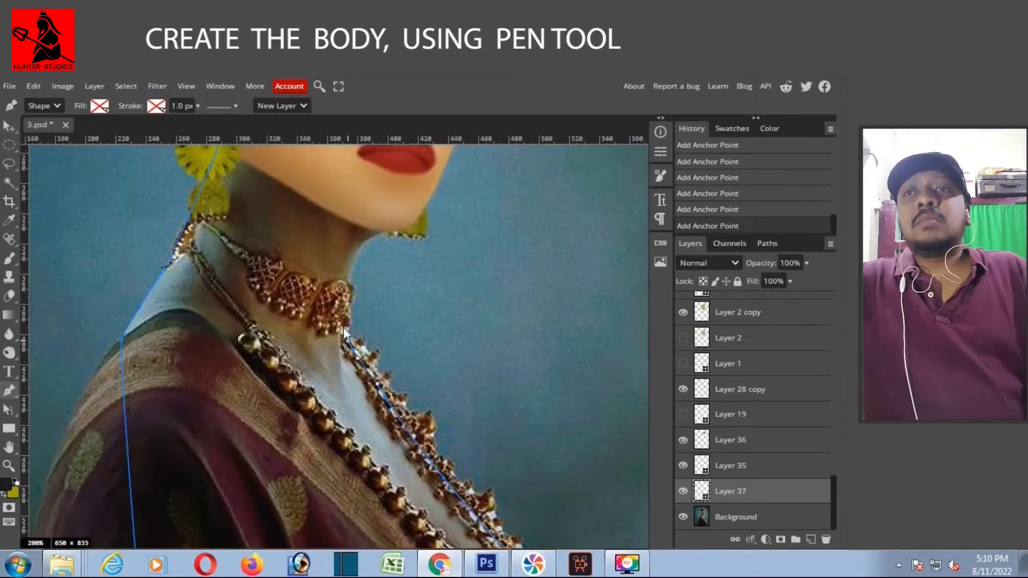
pyautogui.scroll(5, 367, 243)
pyautogui.click(384, 418)
pyautogui.moveTo(384, 419); pyautogui.dragTo(462, 432)
pyautogui.scroll(-8, 428, 375)
pyautogui.click(220, 86)
pyautogui.click(229, 440)
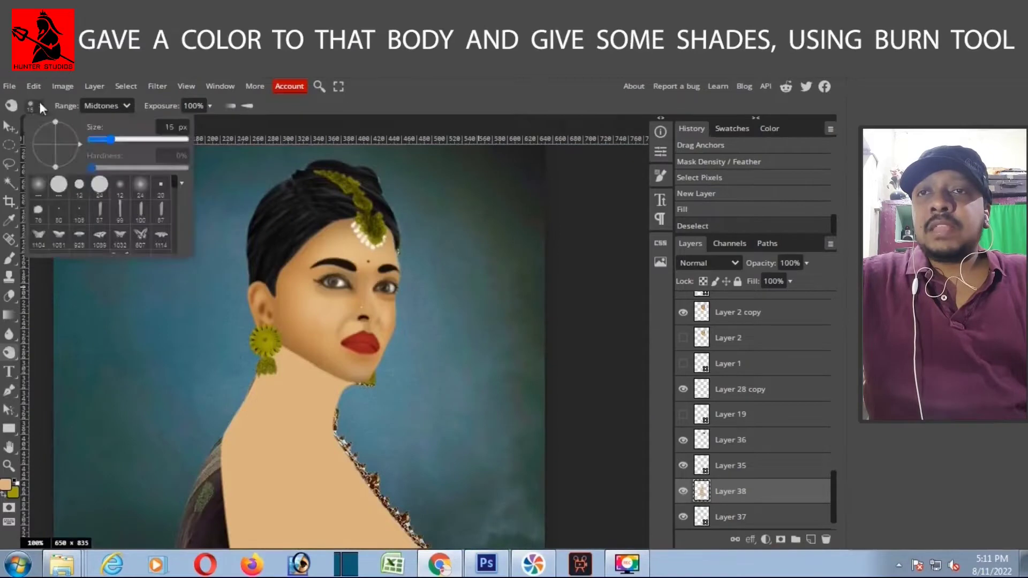
# Step: Shade the neck and skin below the chin with the Burn tool on midtones at 30% exposure, checking against the reference photo
pyautogui.click(41, 107)
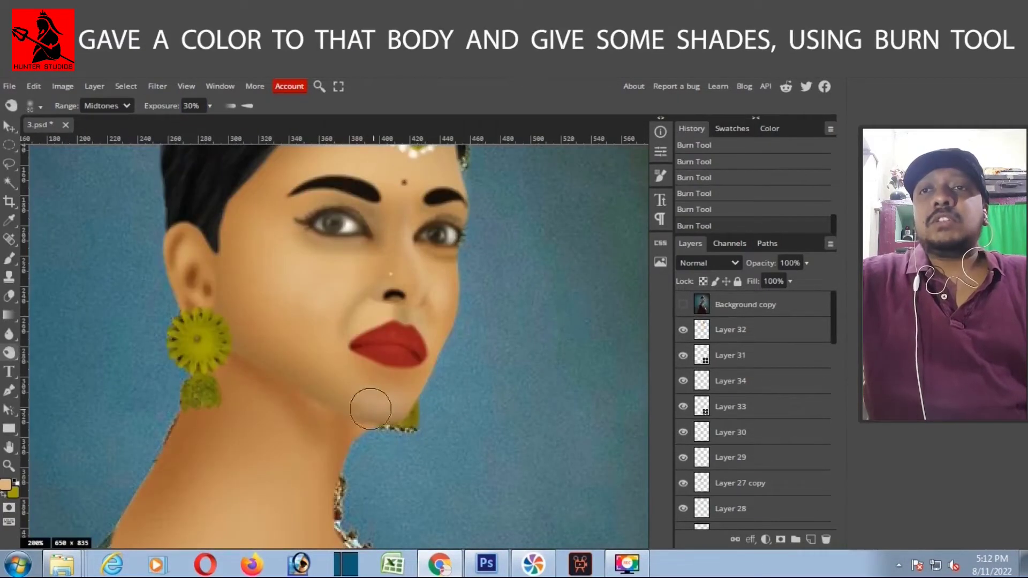
pyautogui.moveTo(371, 409); pyautogui.dragTo(281, 364)
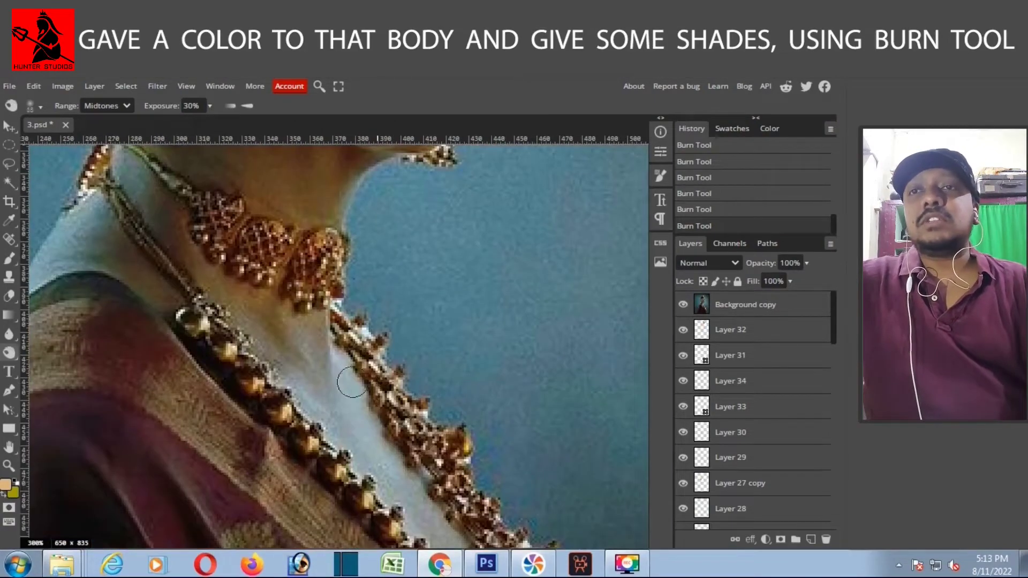
pyautogui.click(682, 306)
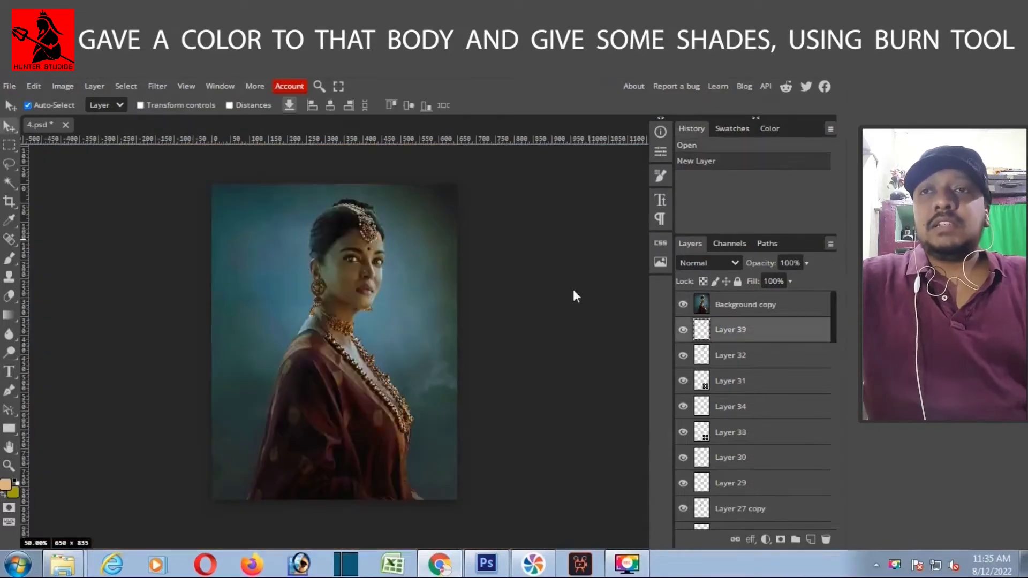
# Step: Trace the saree's outer sleeve edge with the Pen tool down past the bottom of the canvas
pyautogui.hotkey('ctrl', '1')
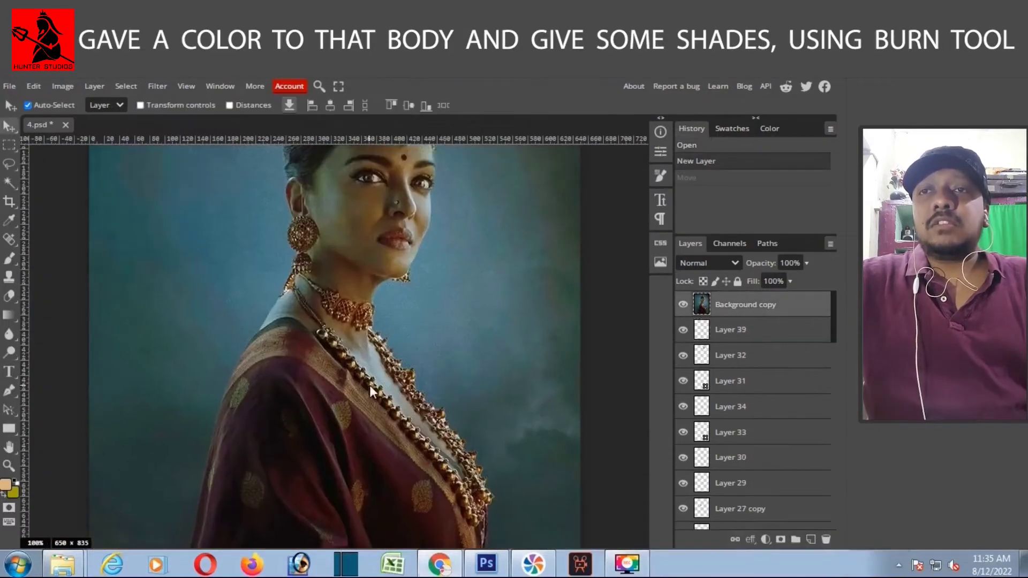
pyautogui.press('p')
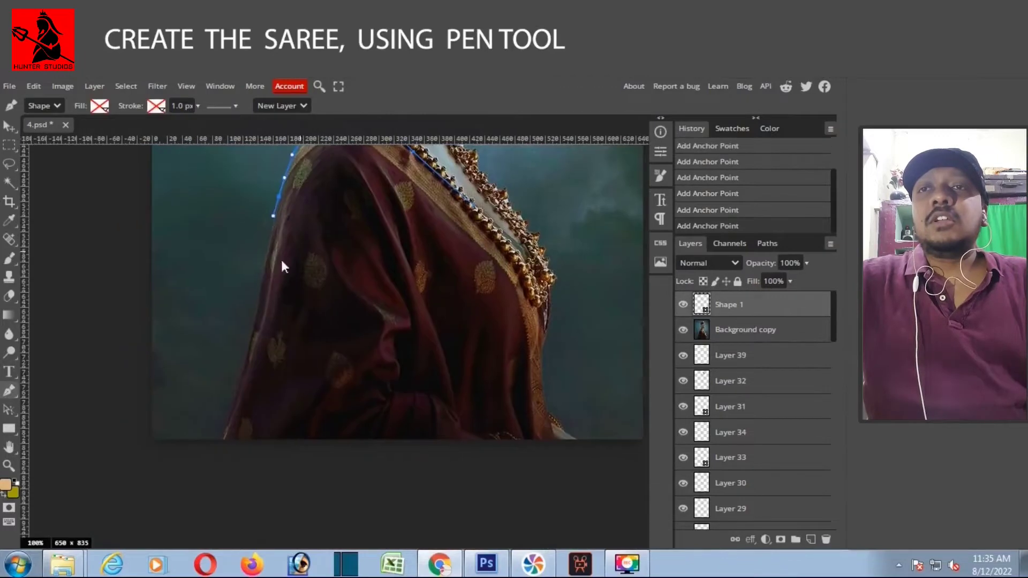
pyautogui.click(261, 282)
pyautogui.click(257, 306)
pyautogui.click(254, 318)
pyautogui.click(251, 332)
pyautogui.click(244, 368)
pyautogui.click(220, 449)
# Step: Continue the saree path beneath the canvas and up the front of the torso, closing the outline
pyautogui.hscroll(5, 300, 455)
pyautogui.click(161, 456)
pyautogui.scroll(2, 375, 460)
pyautogui.click(404, 497)
pyautogui.click(407, 457)
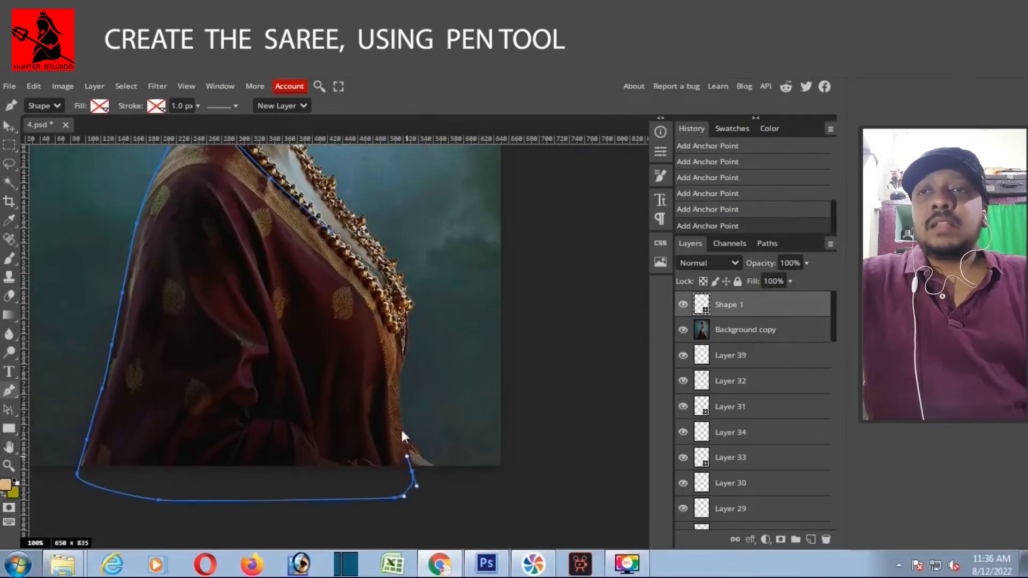
pyautogui.click(338, 233)
# Step: Adjust the saree path's anchor points along the chest and shoulder to fit the garment's outline
pyautogui.press('a')
pyautogui.scroll(2, 267, 375)
pyautogui.hscroll(2, 268, 375)
pyautogui.moveTo(364, 377); pyautogui.dragTo(367, 379)
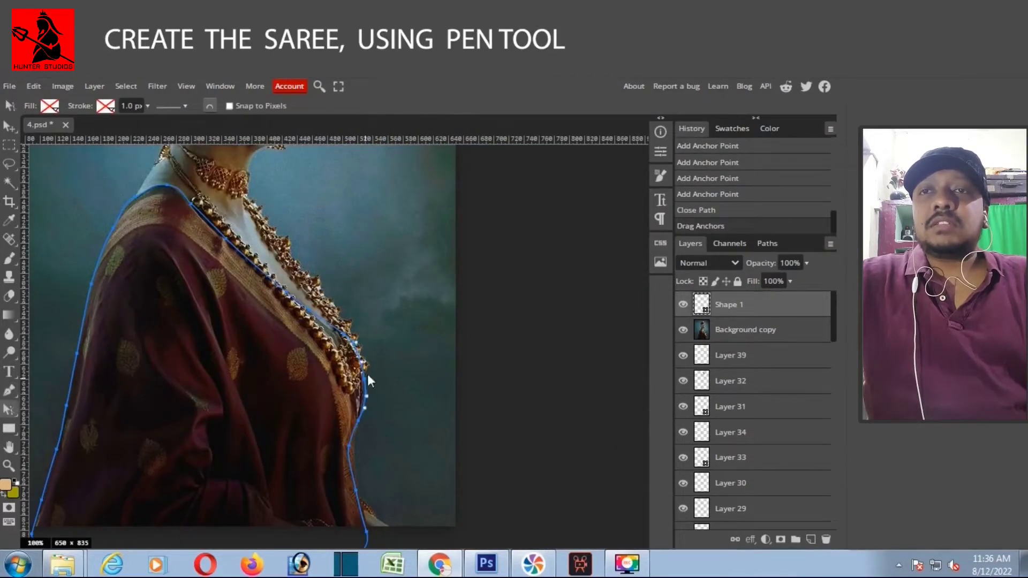
pyautogui.moveTo(154, 195); pyautogui.dragTo(164, 185)
pyautogui.scroll(-3, 361, 359)
# Step: Set the foreground and background colours to dark reds matching the saree
pyautogui.click(5, 484)
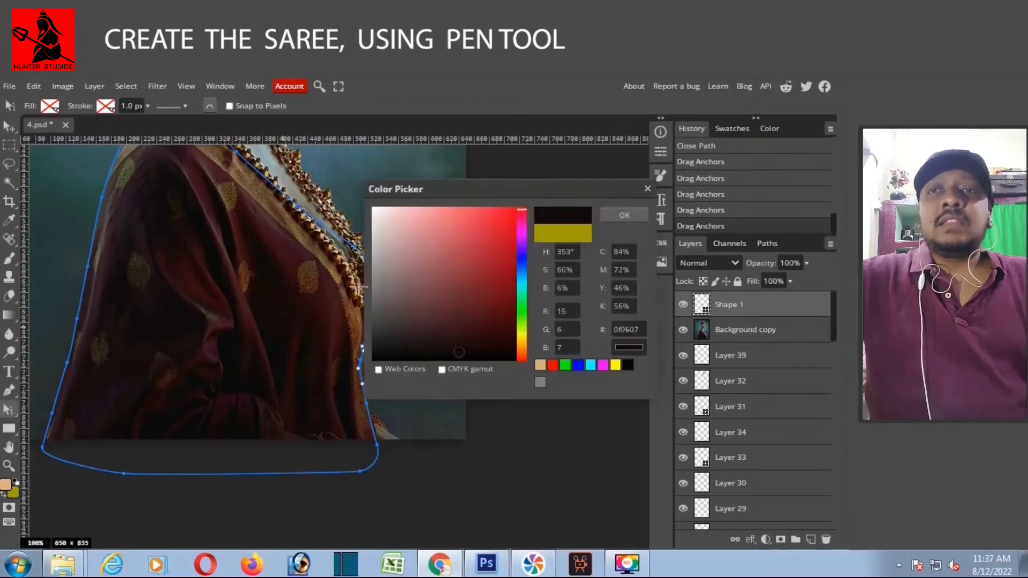
pyautogui.moveTo(510, 203); pyautogui.dragTo(396, 303)
pyautogui.click(409, 313)
pyautogui.click(347, 402)
pyautogui.click(513, 319)
# Step: Add Layer 40 above Shape 1, fill the saree selection with a dark red gradient, and deselect it
pyautogui.press('p')
pyautogui.hotkey('ctrl', 'shift', 'n')
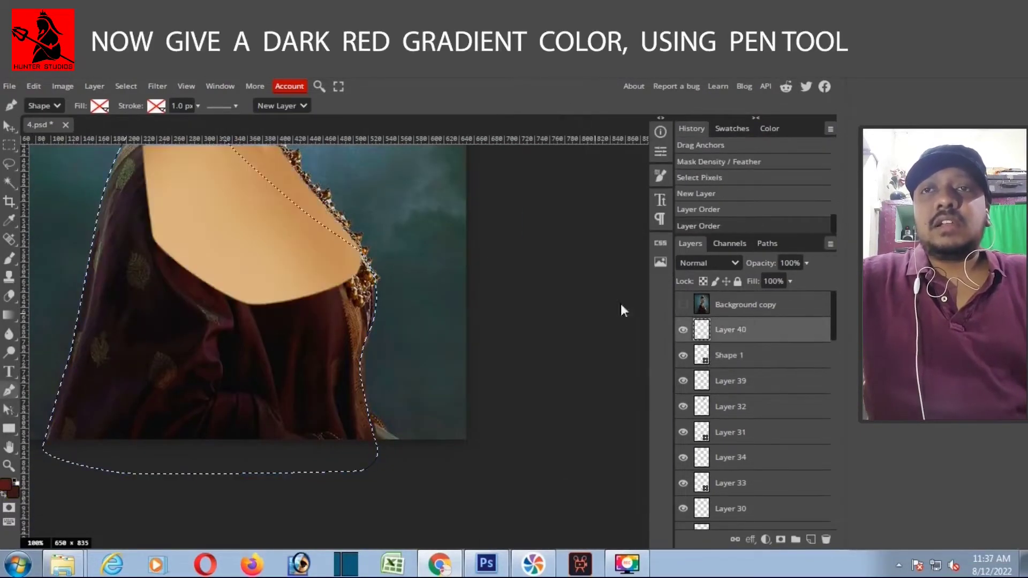
pyautogui.press('g')
pyautogui.moveTo(303, 321); pyautogui.dragTo(329, 348)
pyautogui.hotkey('ctrl', 'd')
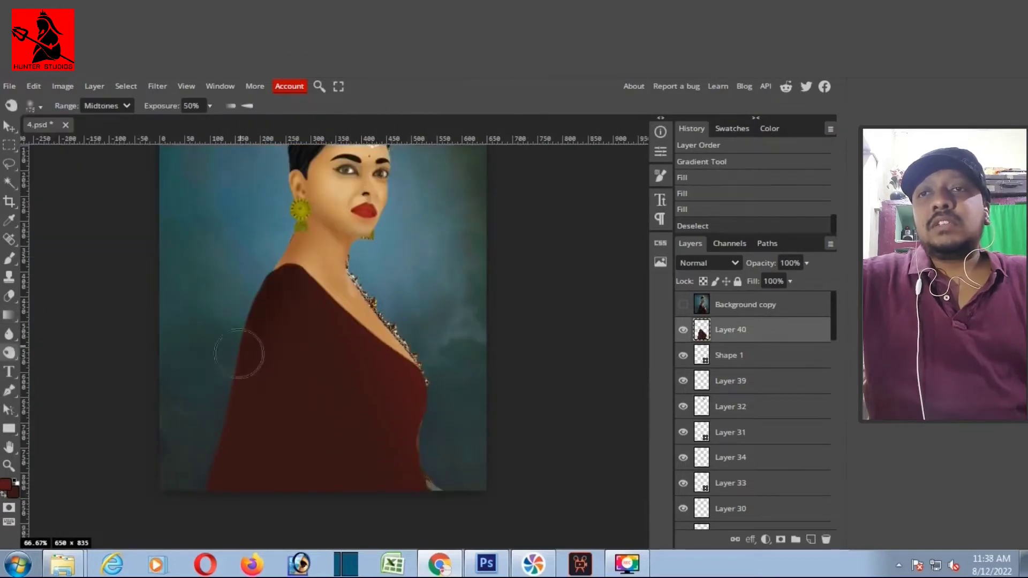
# Step: Burn fold shadows into the saree's midtones at 50% and 22% exposure, following the folds in the reference photo
pyautogui.moveTo(257, 303); pyautogui.dragTo(398, 487)
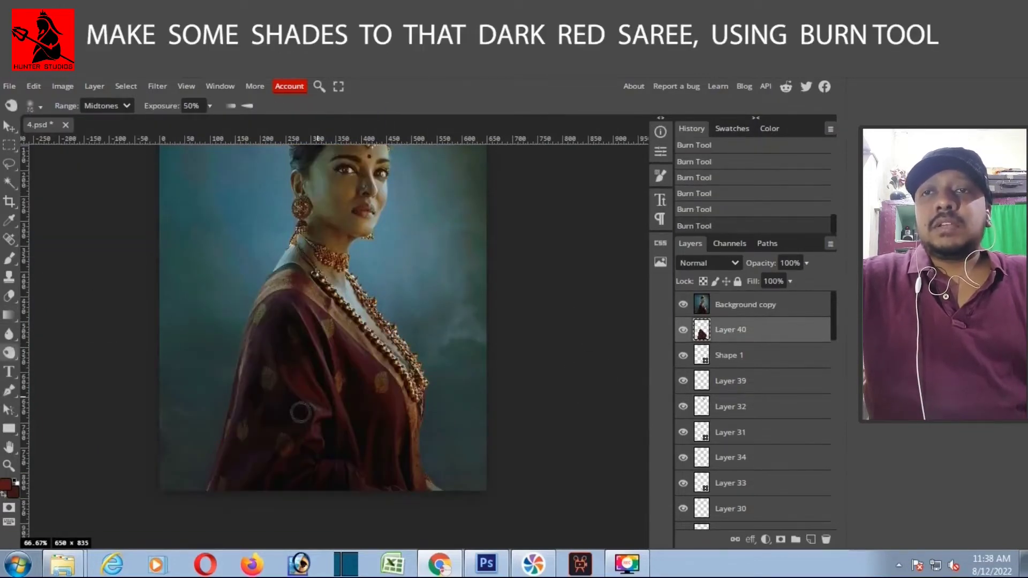
pyautogui.click(683, 304)
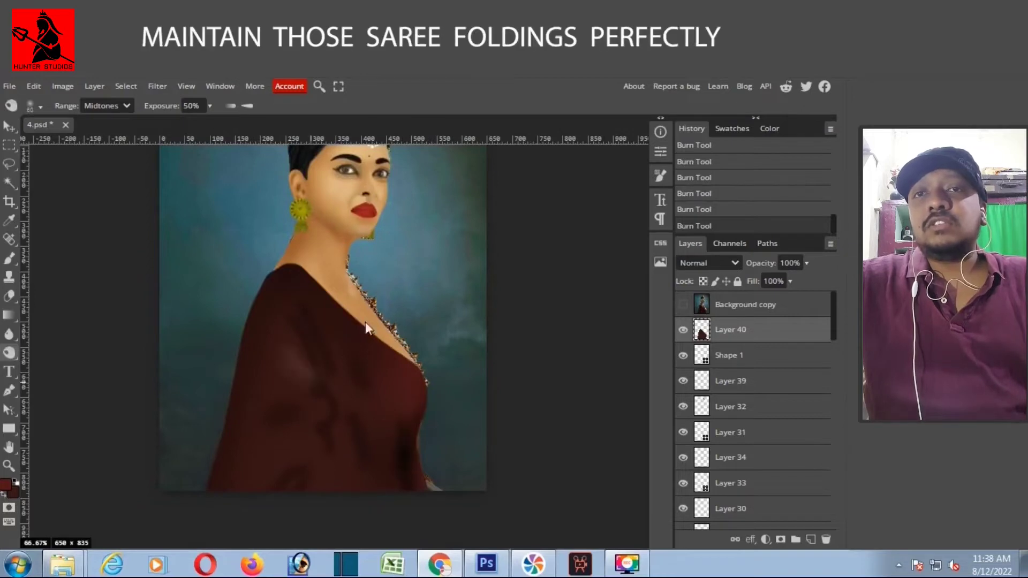
pyautogui.moveTo(291, 370)
pyautogui.mouseDown()
pyautogui.moveTo(282, 360)
pyautogui.moveTo(313, 398)
pyautogui.mouseUp()
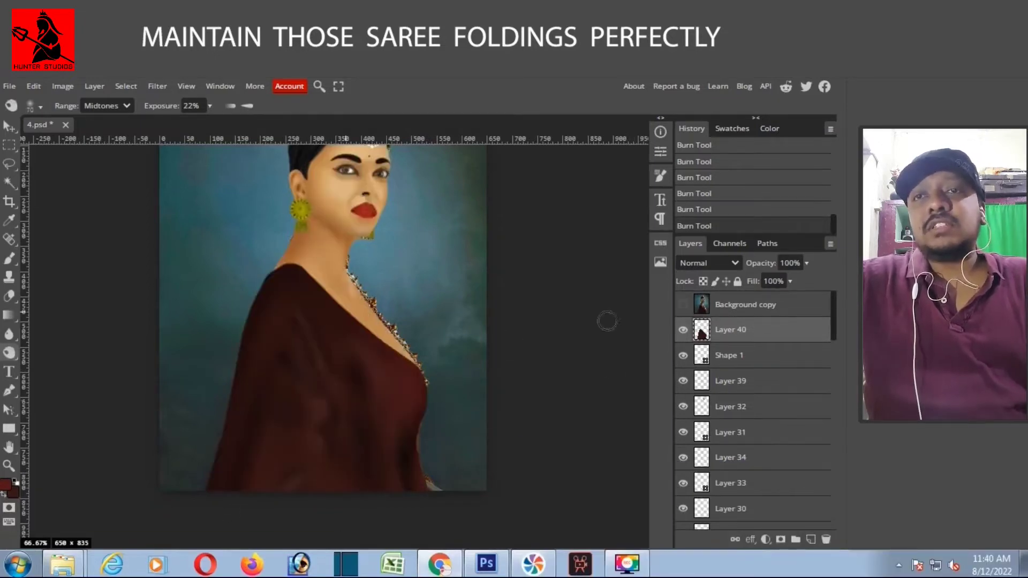
# Step: Trace the saree's decorative border from shoulder to hem with the Pen tool on Layer 41, using the reference photo as a guide
pyautogui.click(717, 355)
pyautogui.hotkey('ctrl', 'j')
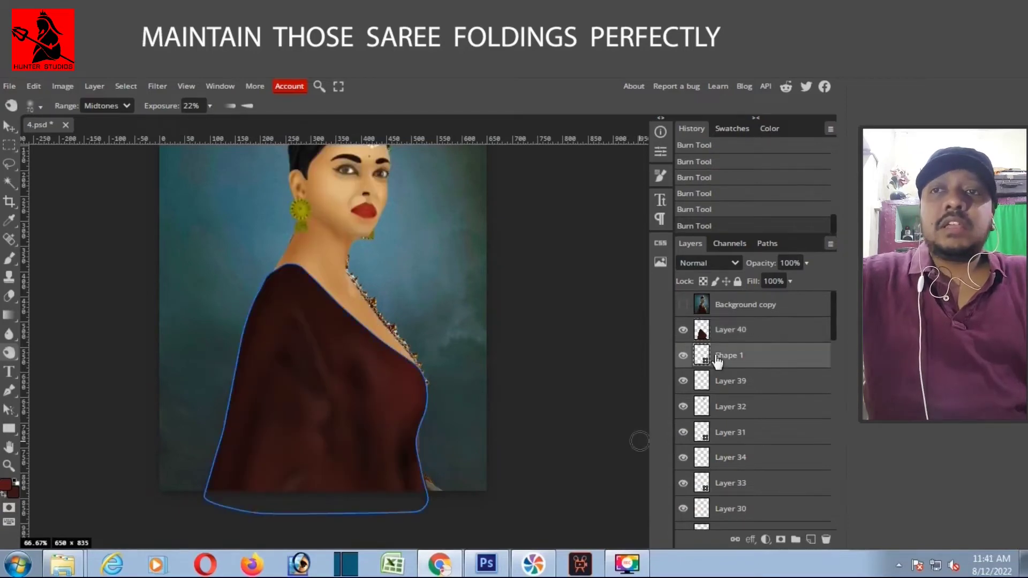
pyautogui.press('p')
pyautogui.press('Delete')
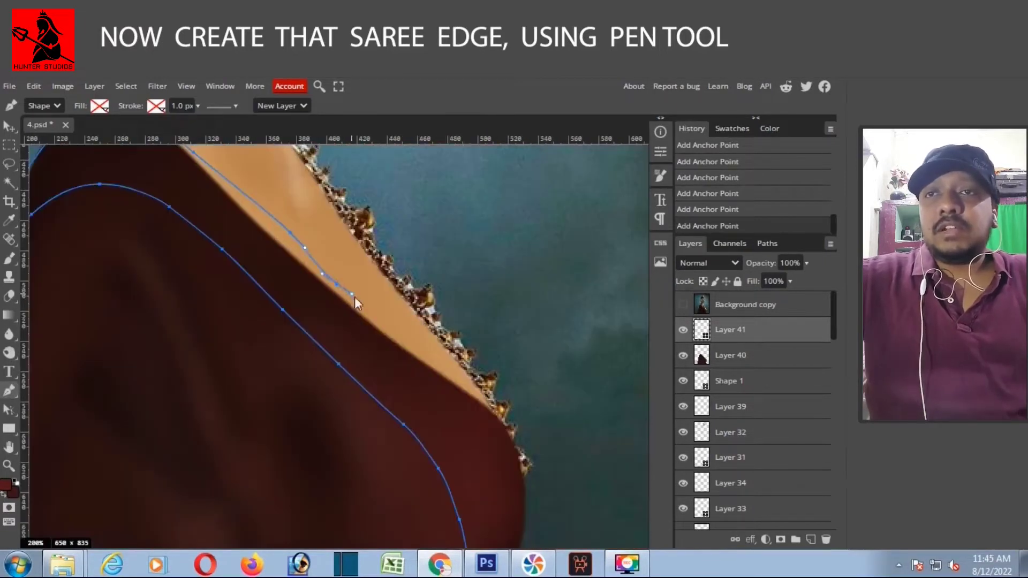
pyautogui.click(682, 306)
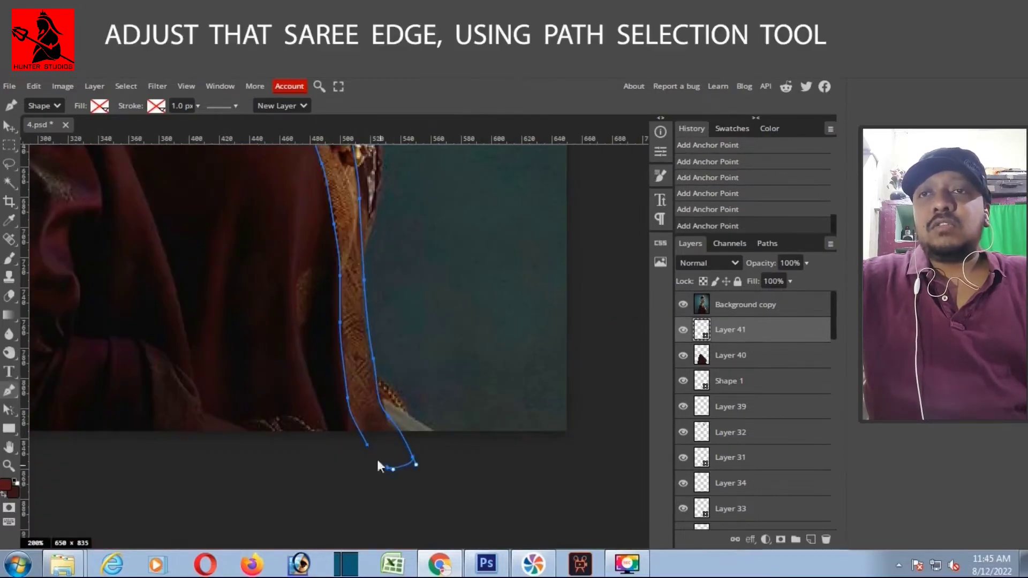
# Step: Refine the anchor points of the saree border path along the shoulder, neckline and lower edge
pyautogui.press('a')
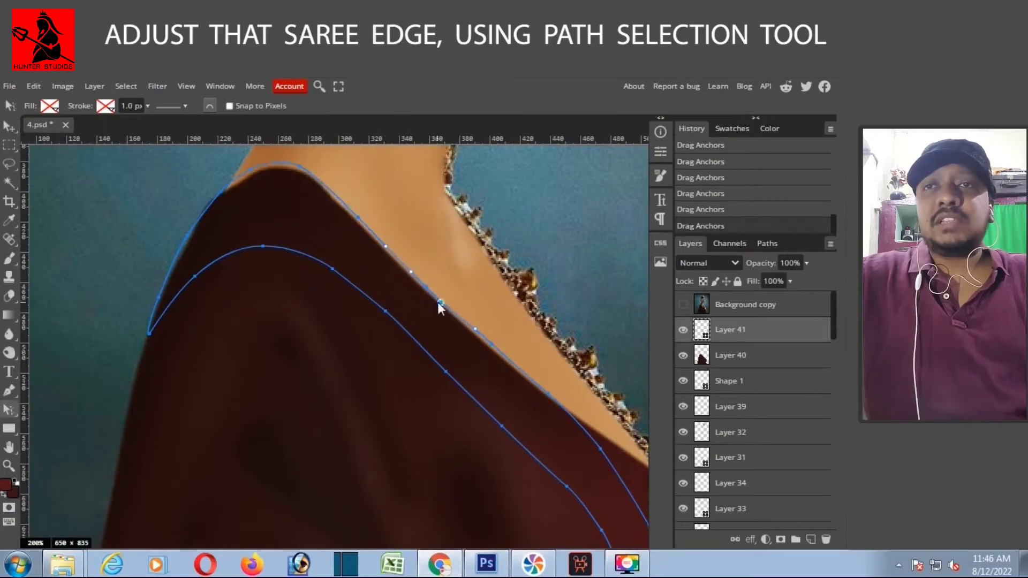
pyautogui.scroll(3, 439, 308)
pyautogui.hscroll(-2, 418, 297)
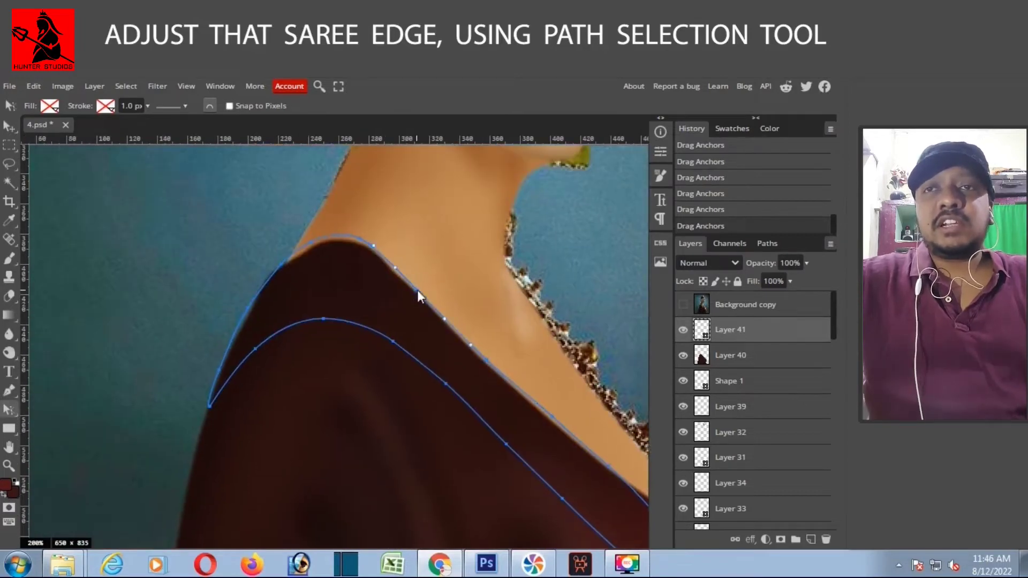
pyautogui.scroll(-10, 261, 302)
pyautogui.hscroll(4, 332, 402)
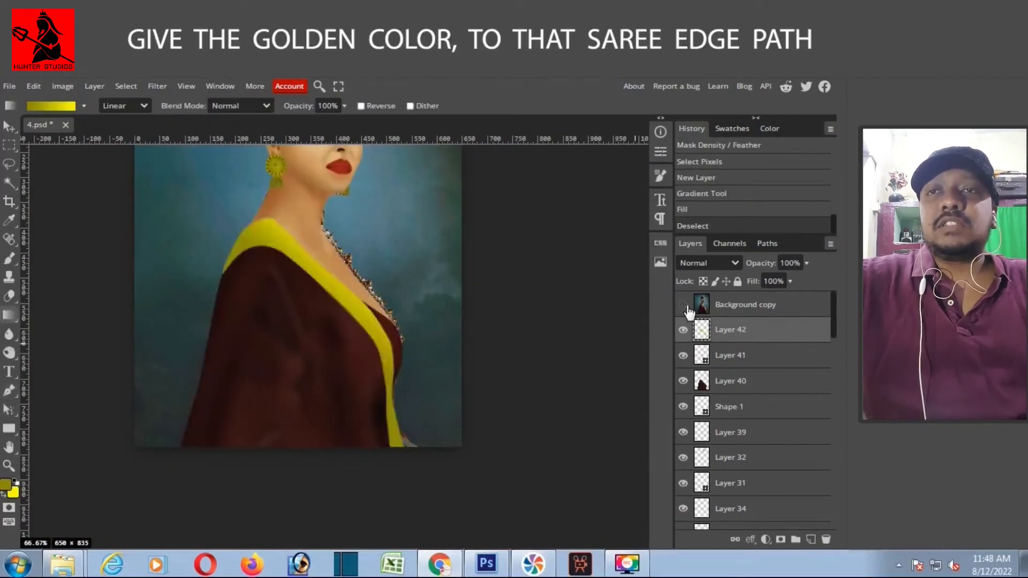
# Step: Reduce the gold border on Layer 42 to 50% opacity and choose an Eraser brush tip for trimming its edges
pyautogui.press('v')
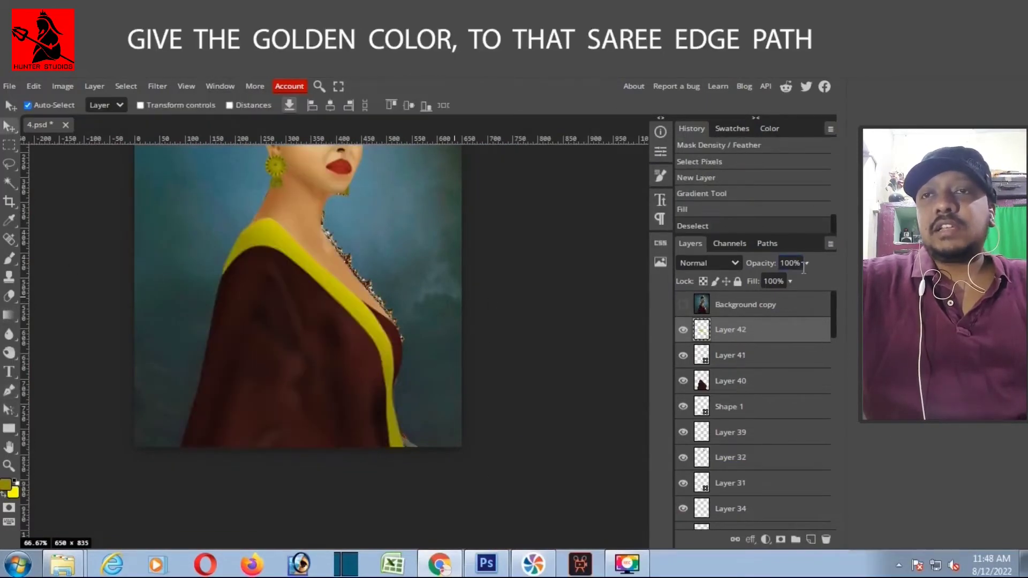
pyautogui.click(806, 263)
pyautogui.click(684, 329)
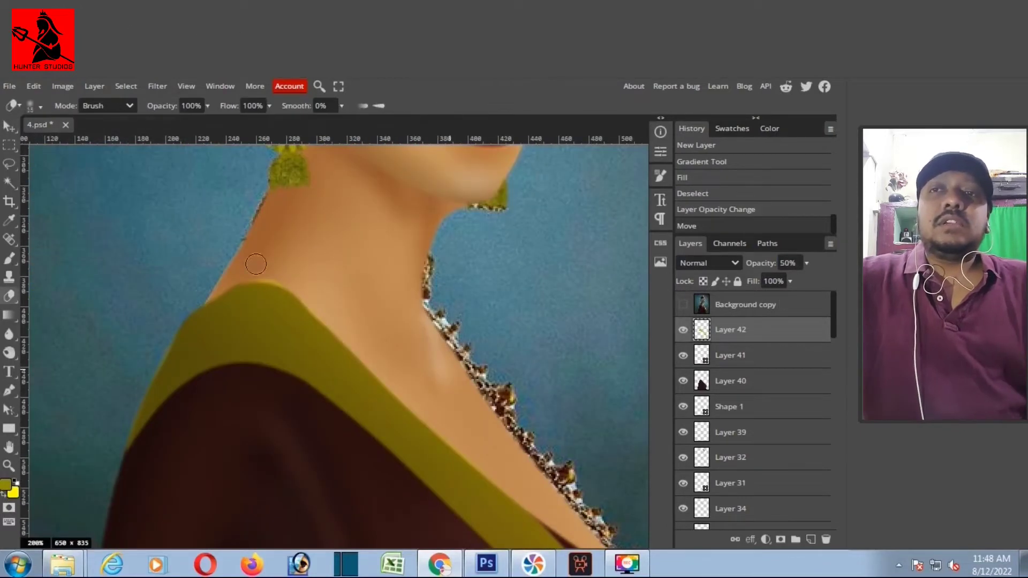
pyautogui.click(35, 106)
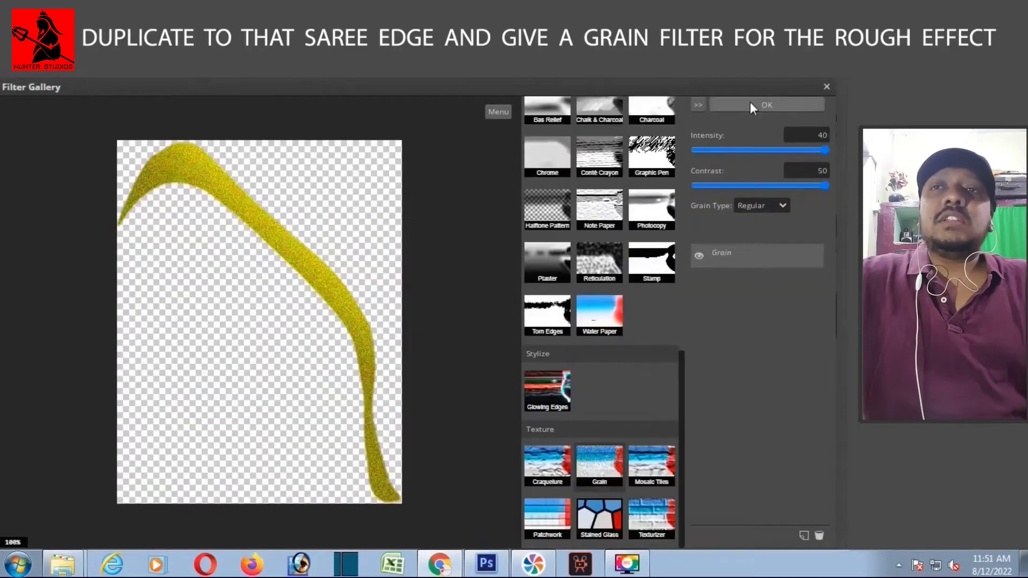
# Step: Apply a Regular Grain filter with intensity 40 and contrast 50 to the gold saree border, and raise the layer's opacity
pyautogui.press('Return')
pyautogui.scroll(3, 495, 333)
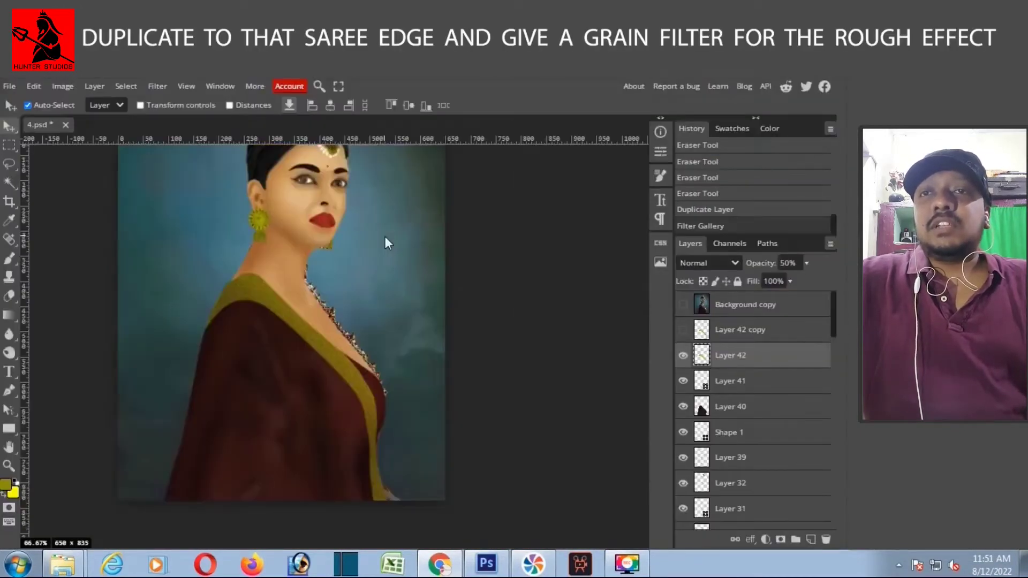
pyautogui.moveTo(757, 263); pyautogui.dragTo(773, 263)
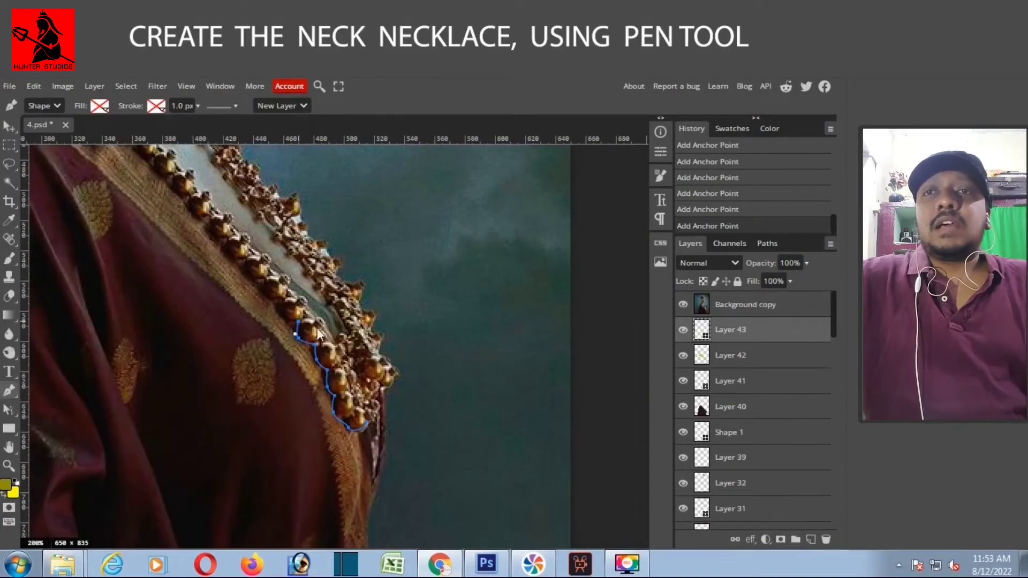
# Step: Trace both sides of the long beaded necklace with the Pen tool on Layer 43, following each bead, and close the path
pyautogui.moveTo(263, 278); pyautogui.dragTo(288, 365)
pyautogui.moveTo(256, 322); pyautogui.dragTo(320, 386)
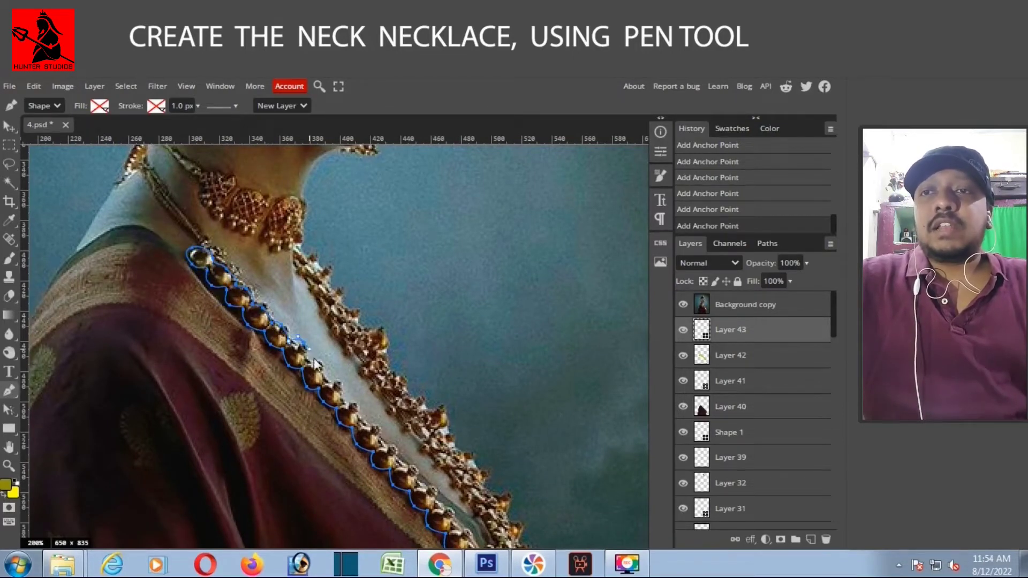
pyautogui.moveTo(316, 364); pyautogui.dragTo(291, 308)
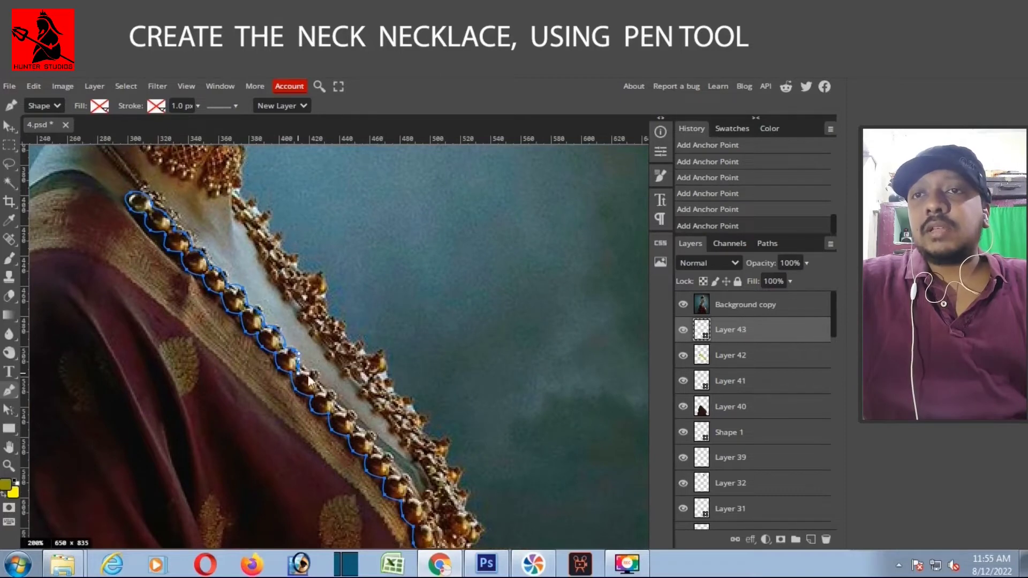
pyautogui.moveTo(319, 397); pyautogui.dragTo(263, 338)
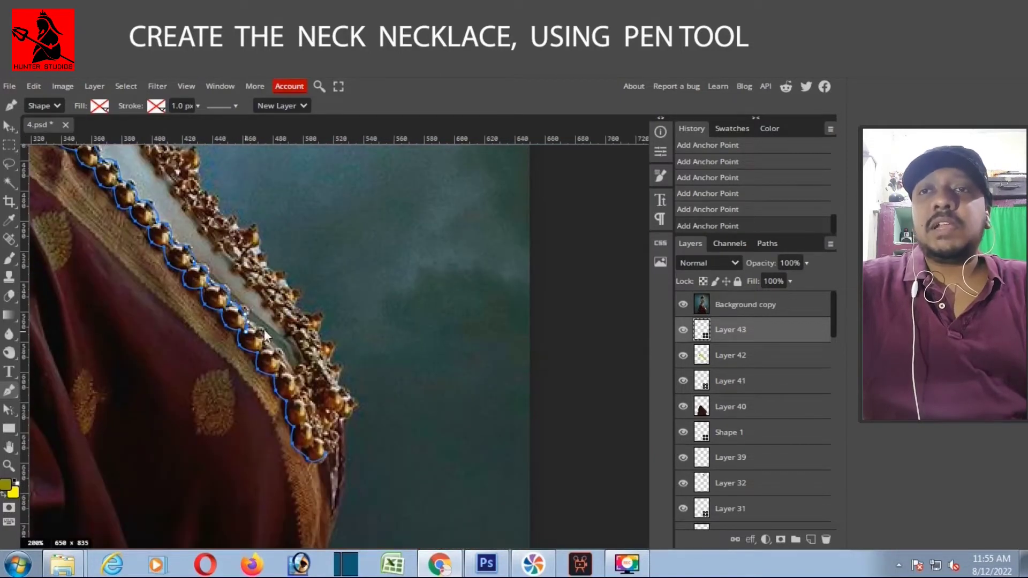
pyautogui.click(296, 410)
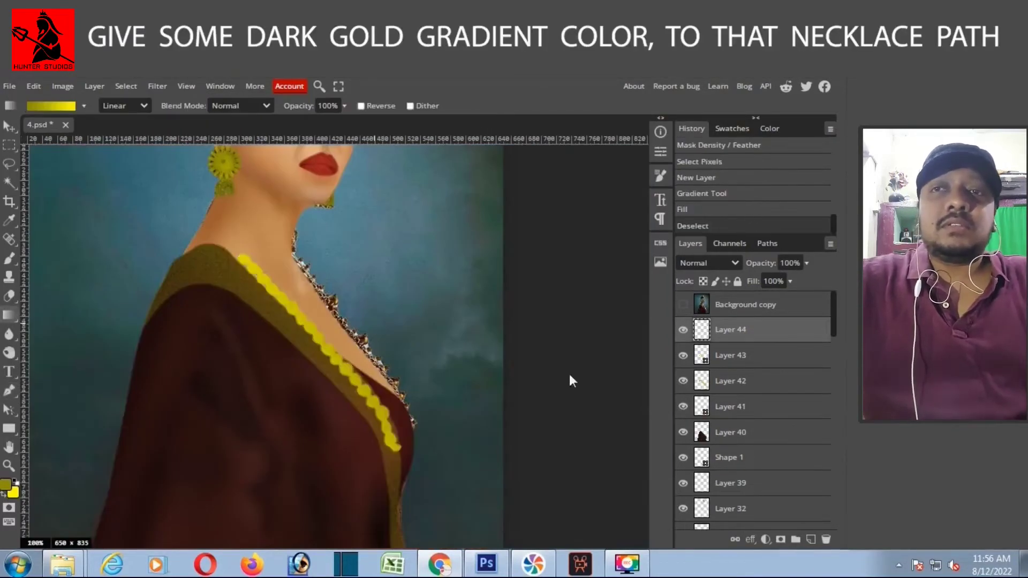
# Step: Burn shading into the gold necklace's midtones on Layer 44 at 70% exposure, and show the reference photo again
pyautogui.press('o')
pyautogui.moveTo(393, 476); pyautogui.dragTo(390, 500)
pyautogui.moveTo(279, 284)
pyautogui.mouseDown()
pyautogui.moveTo(372, 435)
pyautogui.moveTo(245, 260)
pyautogui.mouseUp()
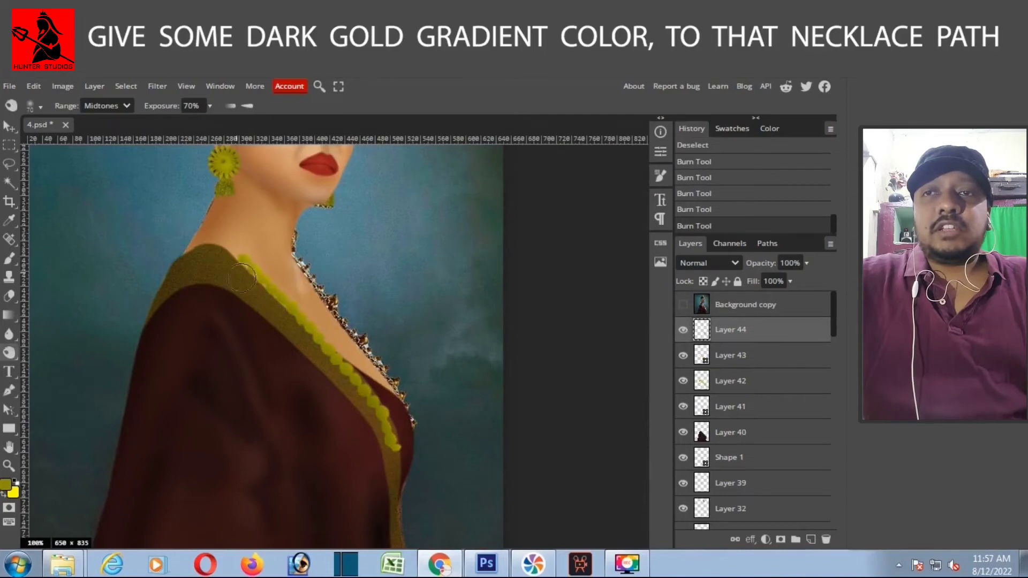
pyautogui.click(683, 304)
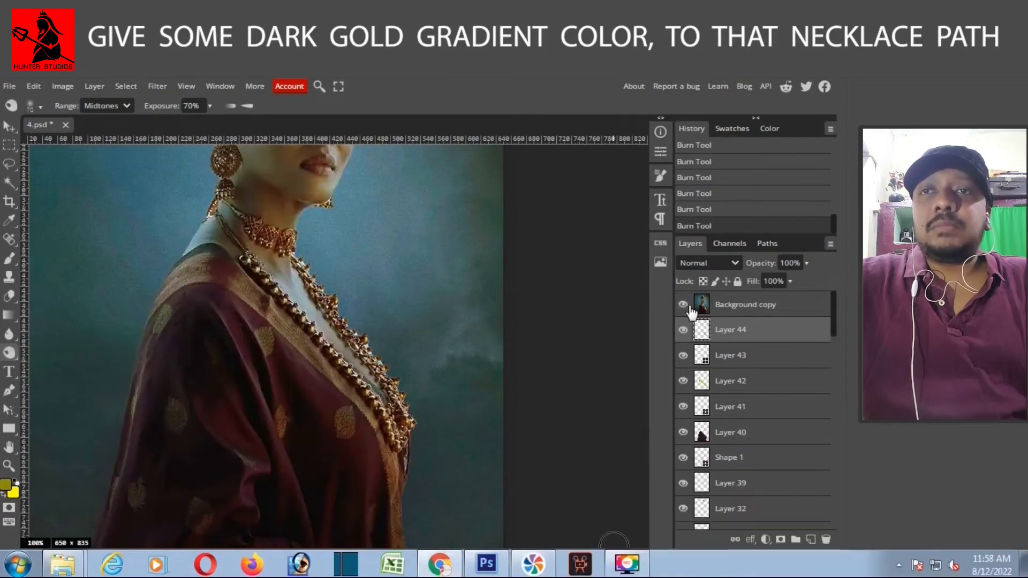
# Step: Create a new layer and trace the inner edge of the second beaded necklace strand with the Pen tool
pyautogui.click(683, 304)
pyautogui.click(810, 539)
pyautogui.scroll(3, 576, 490)
pyautogui.press('p')
pyautogui.click(426, 303)
pyautogui.scroll(3, 442, 372)
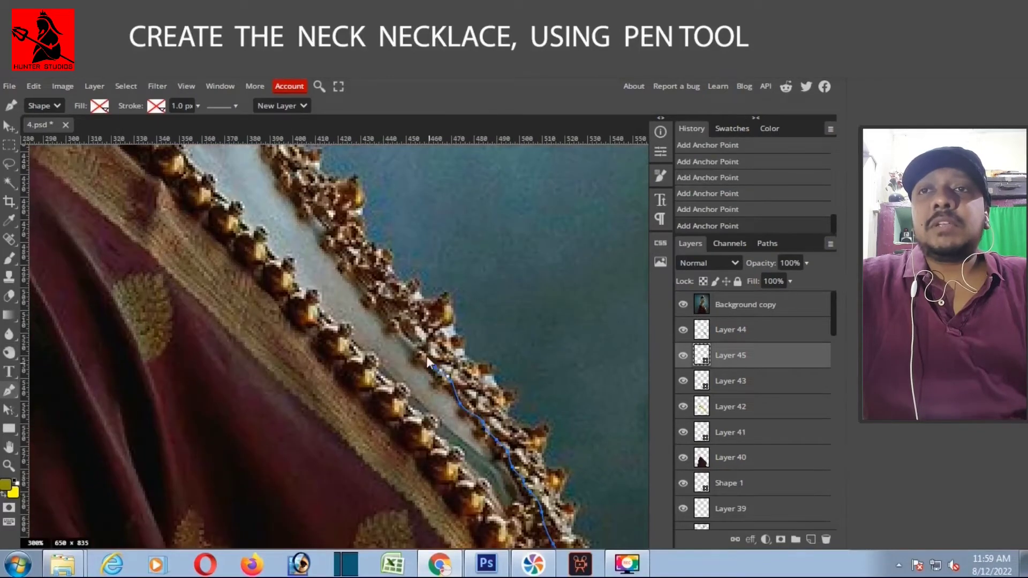
pyautogui.hscroll(-3, 440, 400)
# Step: Trace the second strand's outer edge bead by bead down to the pendant end, and close the path
pyautogui.click(410, 384)
pyautogui.moveTo(516, 451); pyautogui.dragTo(396, 297)
pyautogui.moveTo(507, 369); pyautogui.dragTo(446, 361)
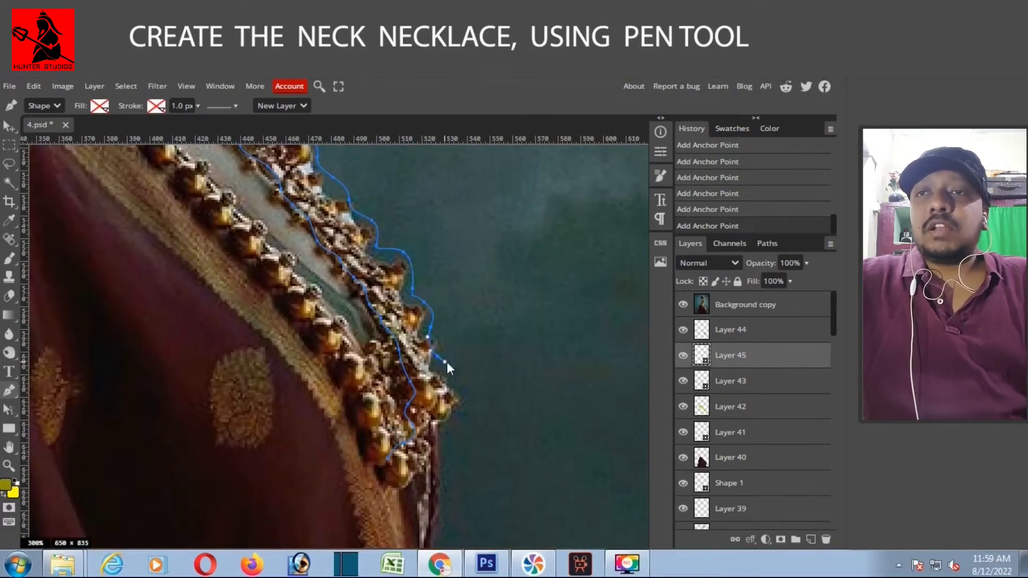
pyautogui.click(400, 493)
pyautogui.moveTo(457, 392); pyautogui.dragTo(516, 402)
pyautogui.moveTo(384, 331); pyautogui.dragTo(522, 419)
pyautogui.moveTo(325, 184); pyautogui.dragTo(381, 388)
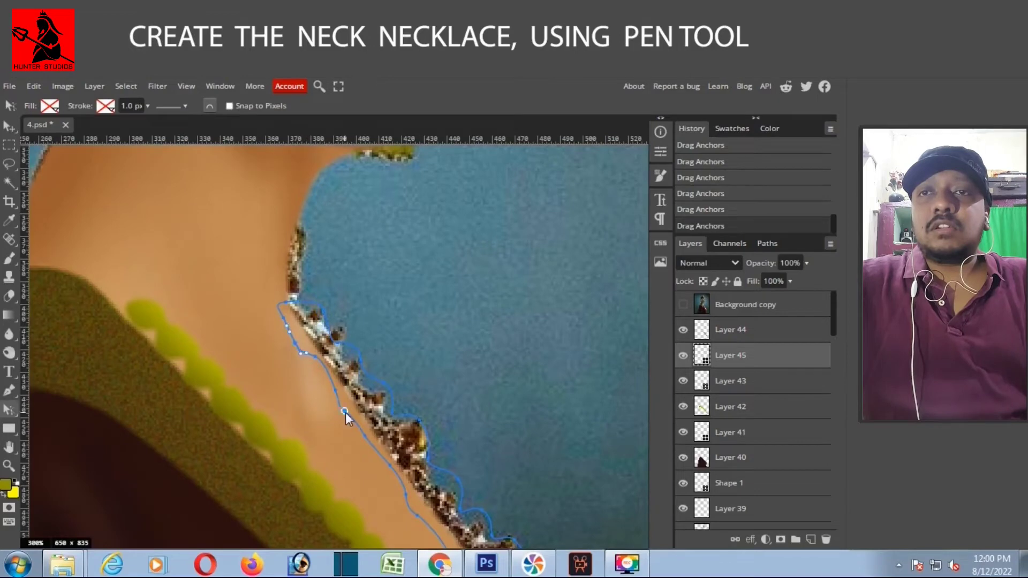
# Step: Adjust the strand path's anchors on Layer 45 with the reference hidden, and feather its vector mask by 1 px
pyautogui.scroll(-2, 346, 366)
pyautogui.scroll(-5, 543, 386)
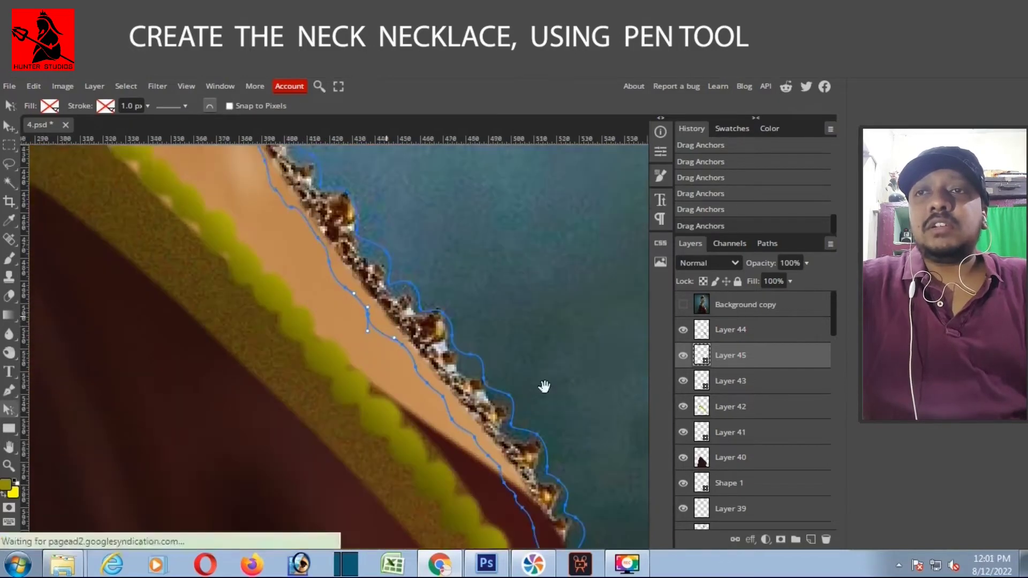
pyautogui.scroll(-3, 496, 358)
pyautogui.scroll(3, 496, 358)
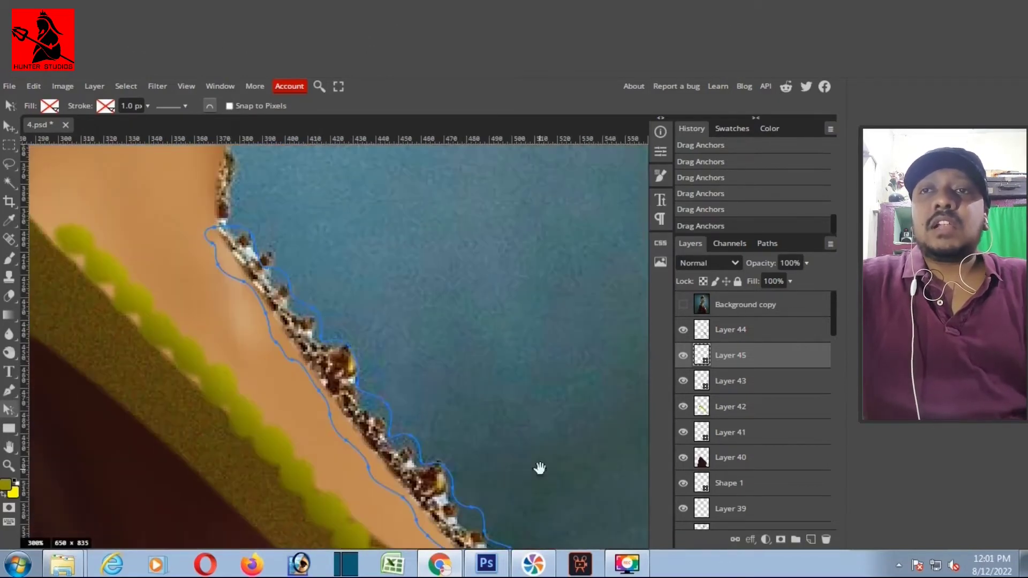
pyautogui.scroll(-2, 448, 344)
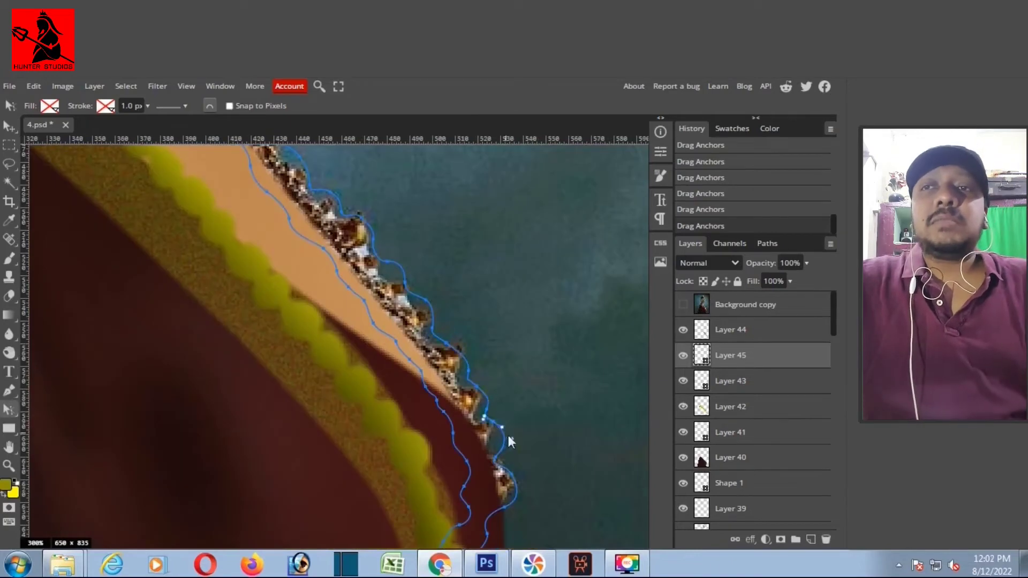
pyautogui.scroll(5, 557, 390)
pyautogui.click(661, 151)
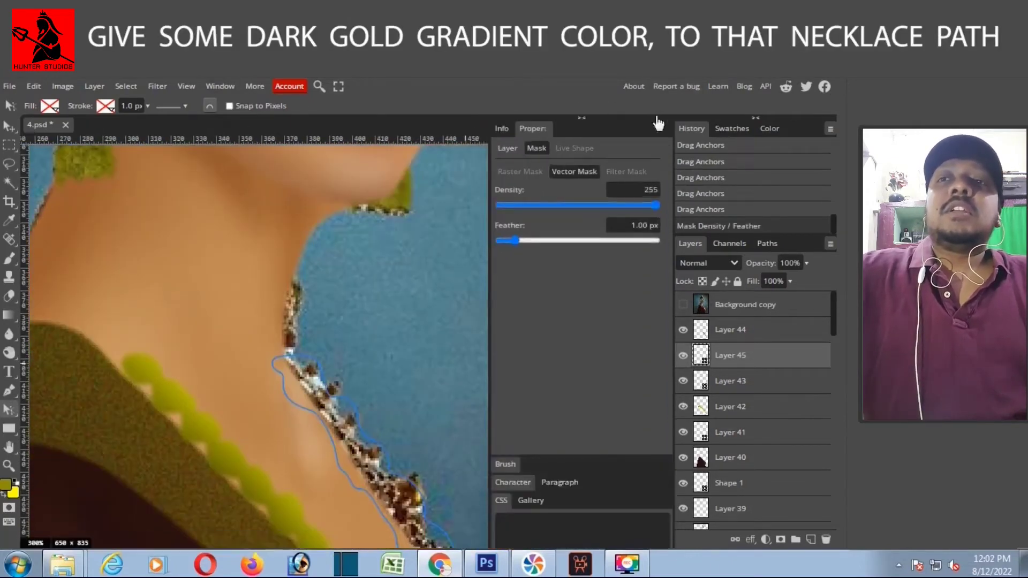
# Step: Fill the second strand's selection with dark gold on a new layer above Layer 45, and deselect
pyautogui.click(811, 540)
pyautogui.hotkey('ctrl', '0')
pyautogui.press('g')
pyautogui.moveTo(367, 458); pyautogui.dragTo(417, 342)
pyautogui.hotkey('ctrl', 'd')
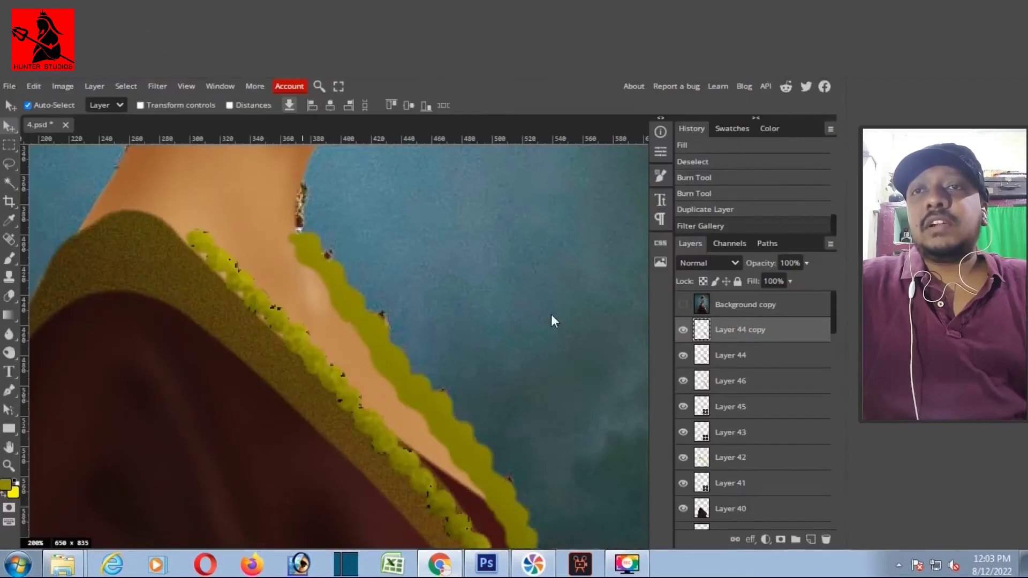
# Step: Erase the stray dark specks along the first beaded strand on Layer 44 copy
pyautogui.press('e')
pyautogui.click(282, 308)
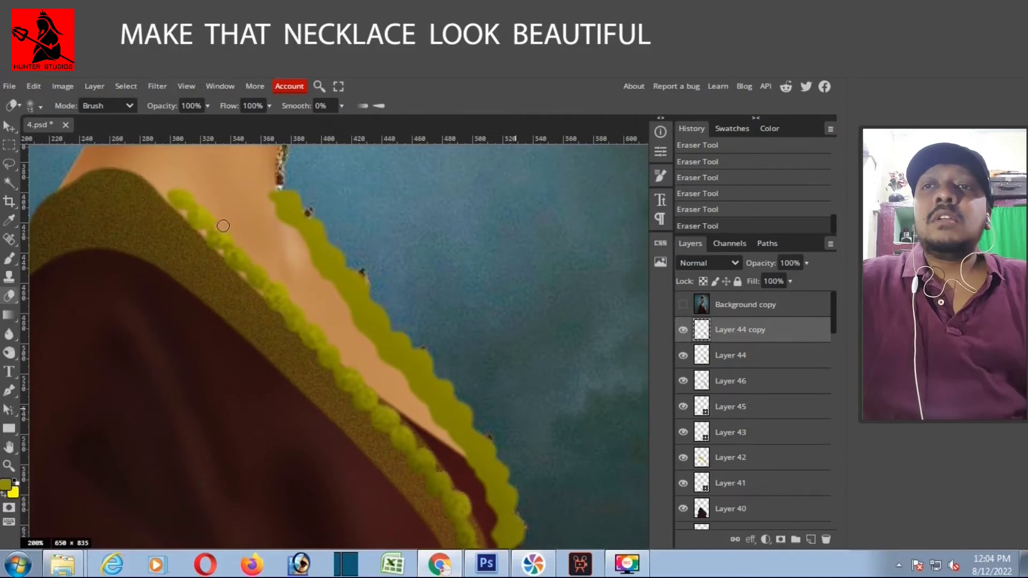
# Step: Duplicate Layer 46 and give the copy of the second strand a grainy texture from the Filter Gallery
pyautogui.hotkey('ctrl', 'j')
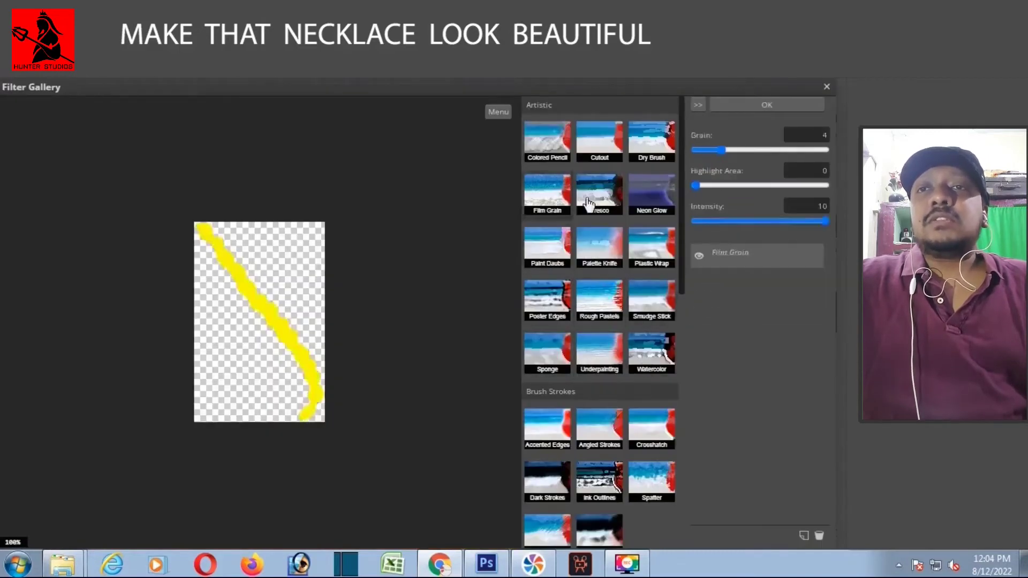
pyautogui.click(589, 203)
pyautogui.scroll(-10, 600, 321)
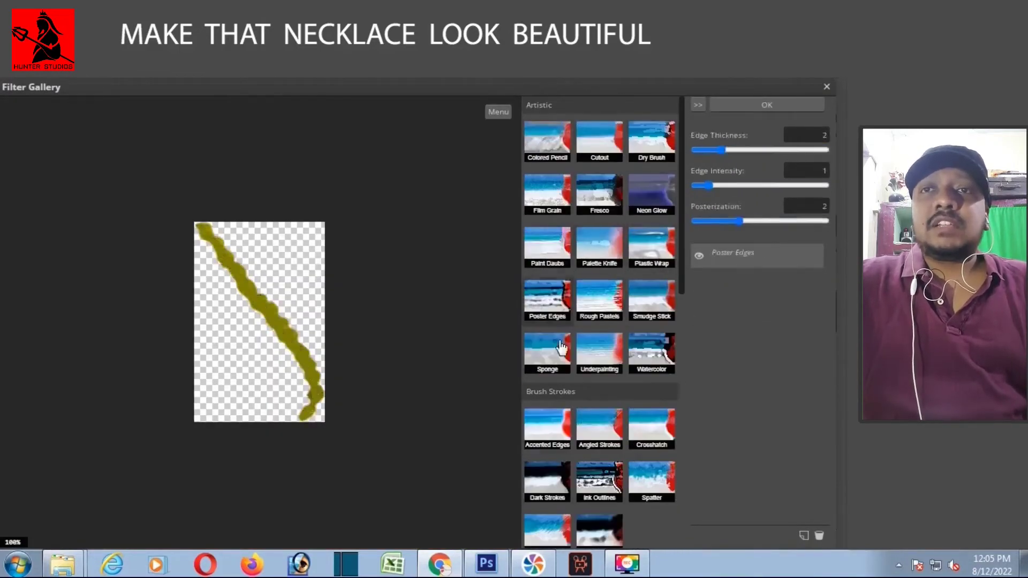
pyautogui.scroll(-4, 616, 375)
pyautogui.click(604, 318)
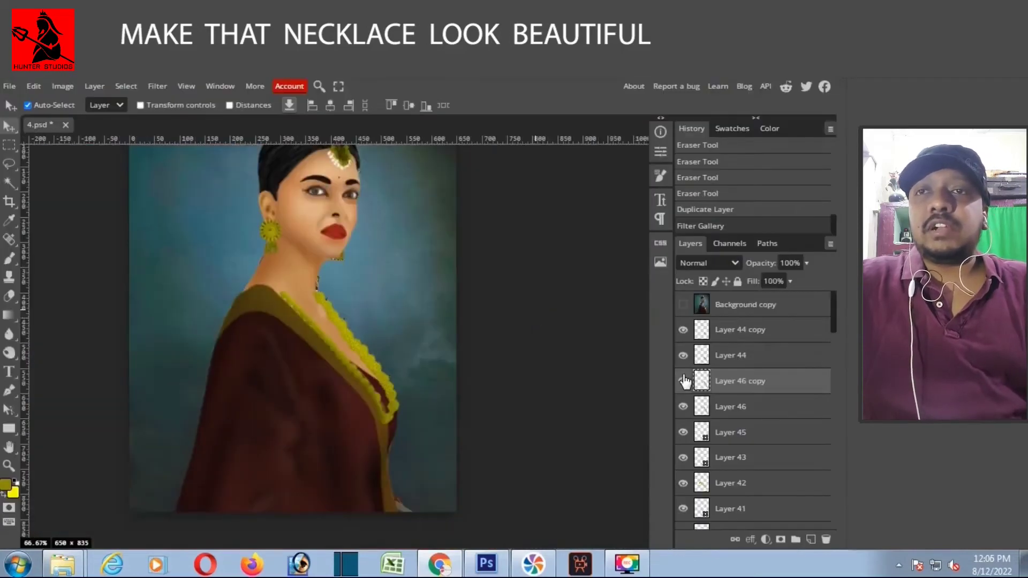
# Step: Burn shading along the second strand on Layer 46 copy, using midtones at 70% exposure
pyautogui.press('o')
pyautogui.moveTo(318, 298); pyautogui.dragTo(397, 412)
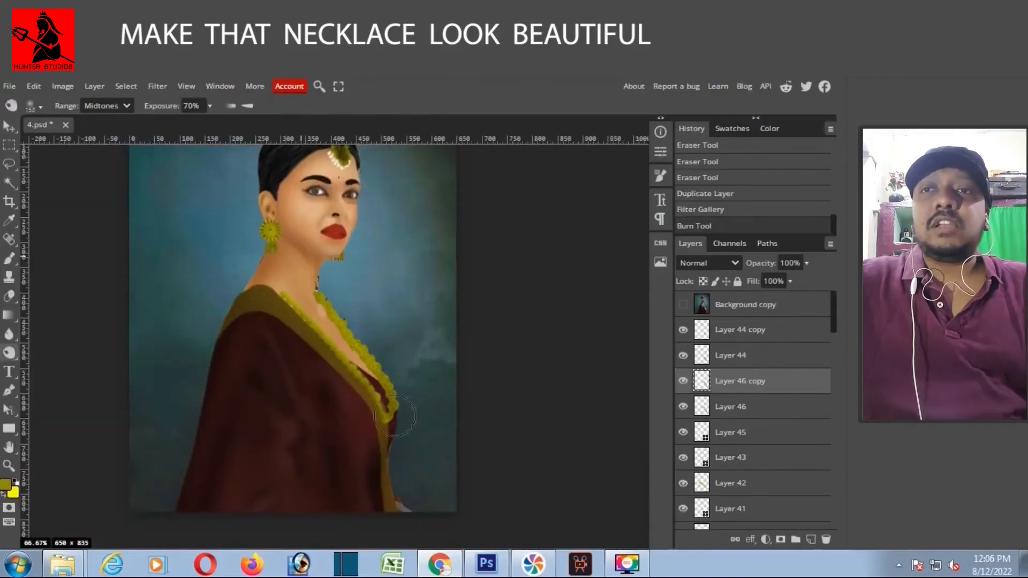
pyautogui.moveTo(332, 322); pyautogui.dragTo(375, 370)
pyautogui.moveTo(345, 335); pyautogui.dragTo(377, 369)
pyautogui.moveTo(374, 375); pyautogui.dragTo(396, 418)
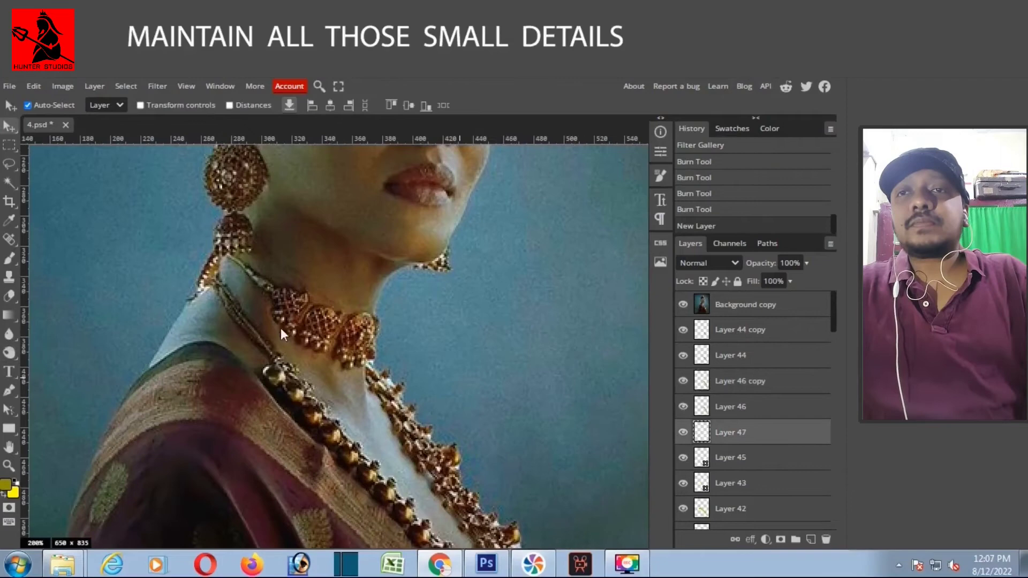
# Step: Trace the thin cord from the earring down to the first necklace bead with the Pen tool on Layer 47, and close the path
pyautogui.press('p')
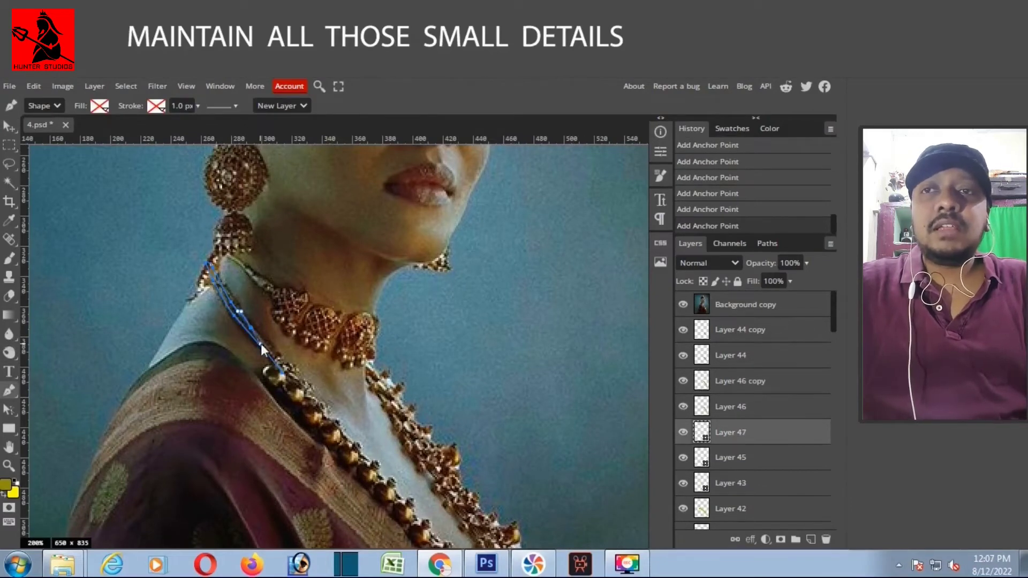
pyautogui.click(262, 349)
pyautogui.click(292, 382)
pyautogui.click(313, 374)
pyautogui.click(290, 383)
# Step: Refine the anchors of the thin neck cord path and hide the reference photo to fit it to the painting
pyautogui.hotkey('ctrl', '+')
pyautogui.press('a')
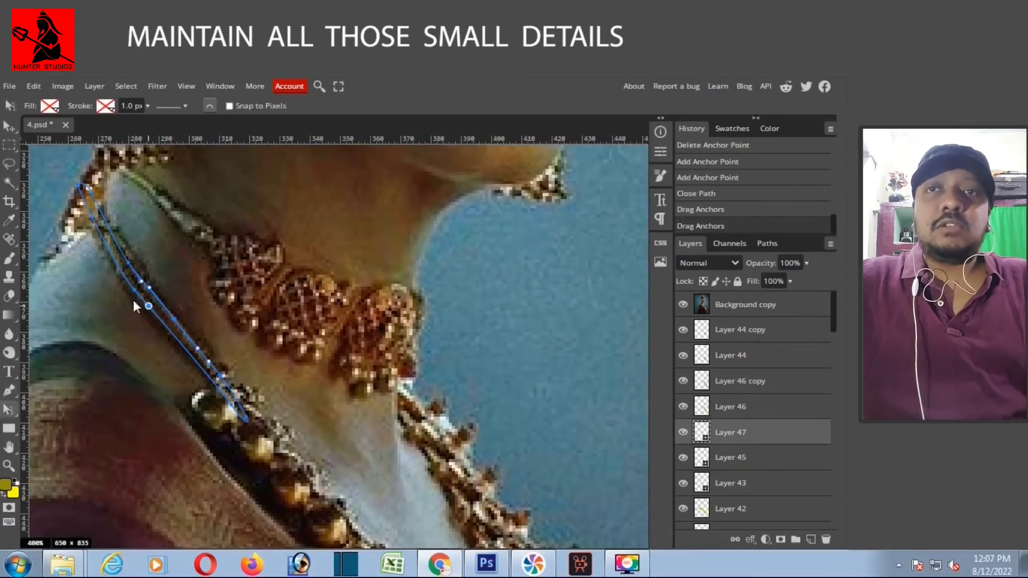
pyautogui.scroll(2, 134, 305)
pyautogui.click(683, 305)
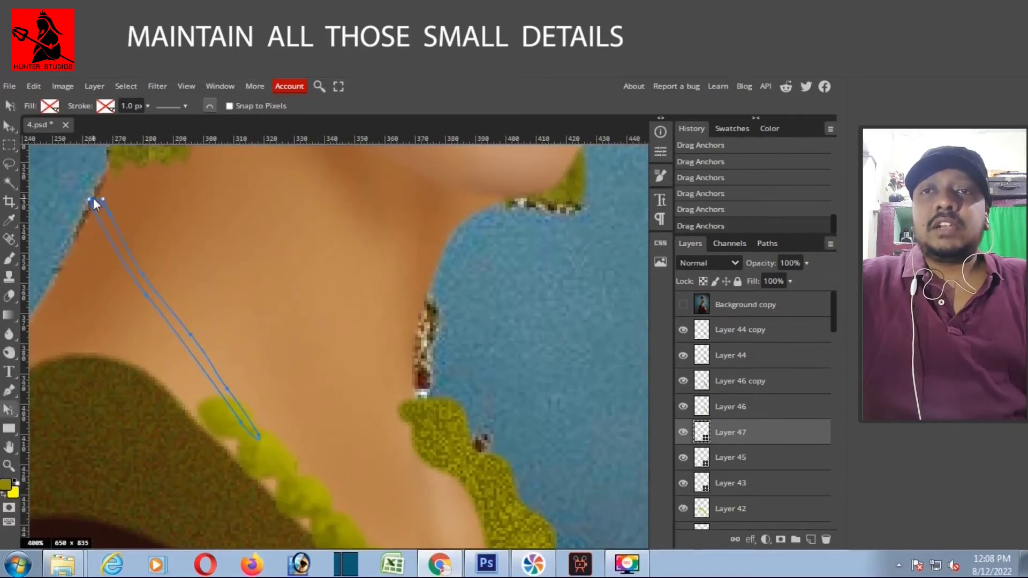
pyautogui.click(153, 238)
# Step: Fill the neck cord's selection with dark gold on a new layer, and deselect
pyautogui.hotkey('ctrl', 'shift', 'n')
pyautogui.hotkey('alt', 'BackSpace')
pyautogui.hotkey('ctrl', 'd')
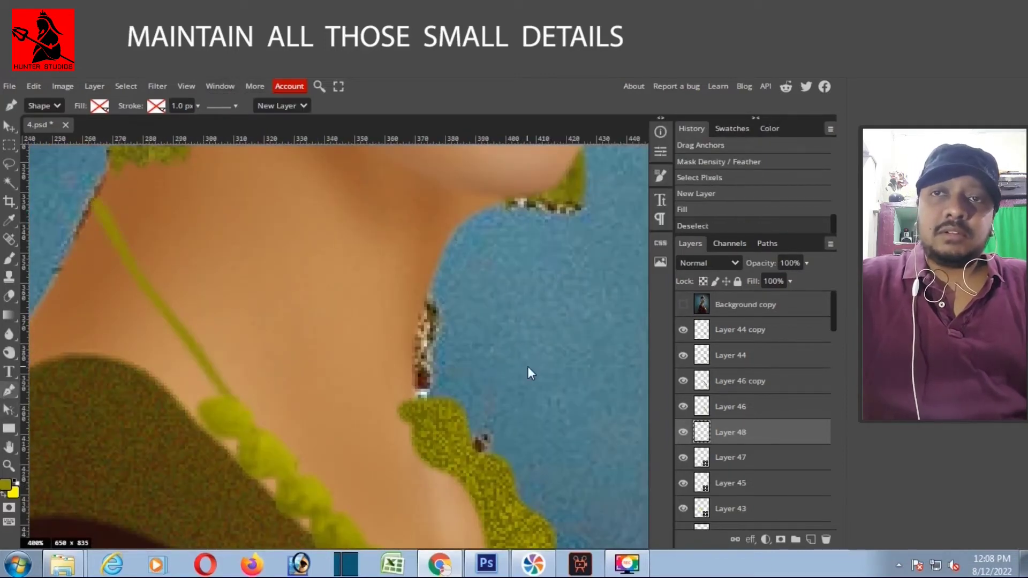
# Step: Burn shading into the neck cord's midtones at 70% exposure, and hide the Background layer
pyautogui.press('o')
pyautogui.hotkey('ctrl', '1')
pyautogui.scroll(-10, 749, 412)
pyautogui.click(683, 516)
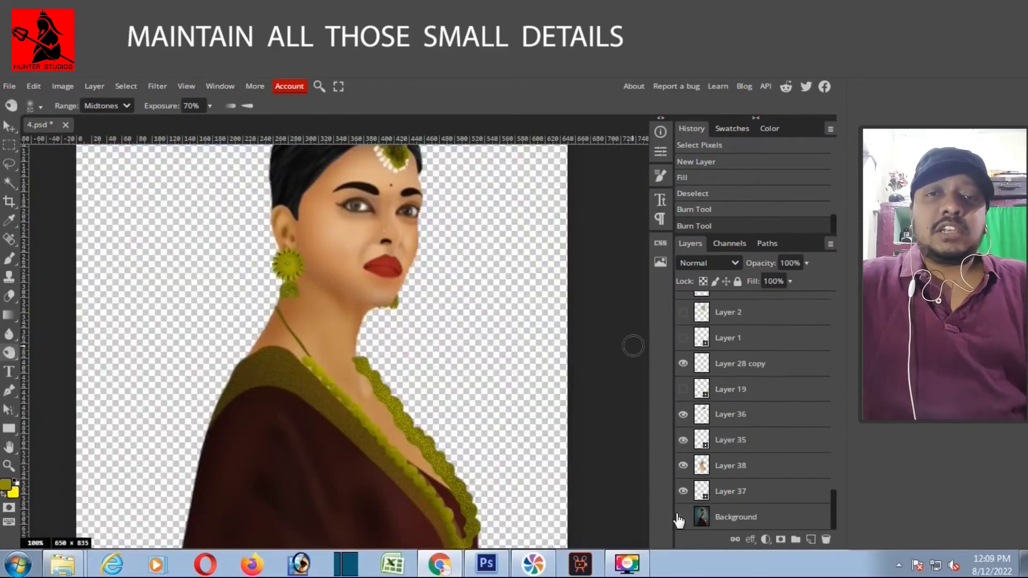
# Step: Trim the stray edges of the gold necklace strands with the Eraser, working across their stacked layers
pyautogui.scroll(10, 750, 413)
pyautogui.hotkey('ctrl', '+')
pyautogui.hotkey('ctrl', '+')
pyautogui.hotkey('ctrl', '+')
pyautogui.press('e')
pyautogui.hotkey('alt', '[')
pyautogui.moveTo(441, 408); pyautogui.dragTo(380, 455)
pyautogui.hotkey('alt', '[')
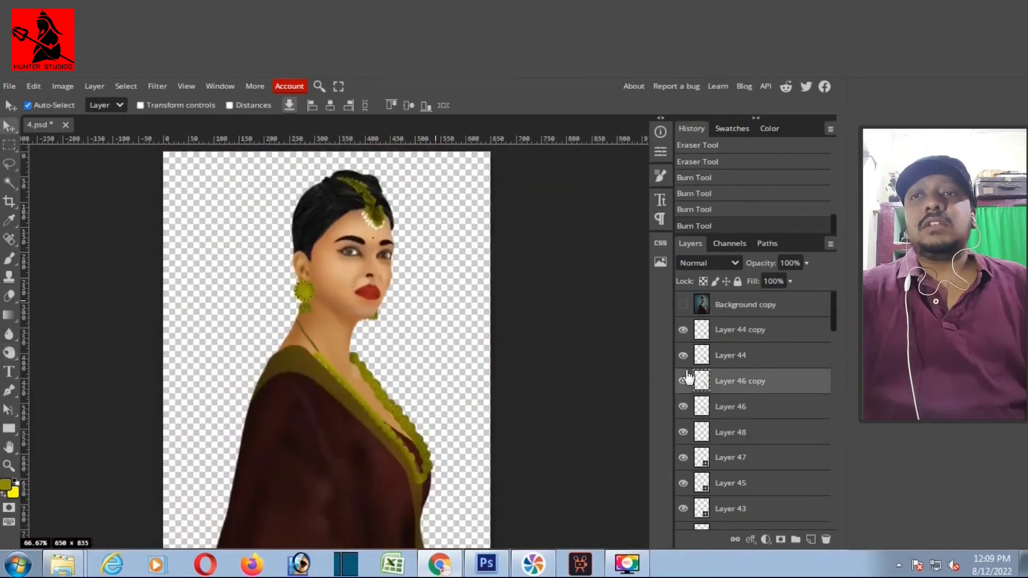
# Step: Trace the beaded choker over the reference photo with the Pen tool on Layer 49, and hide the reference
pyautogui.click(683, 305)
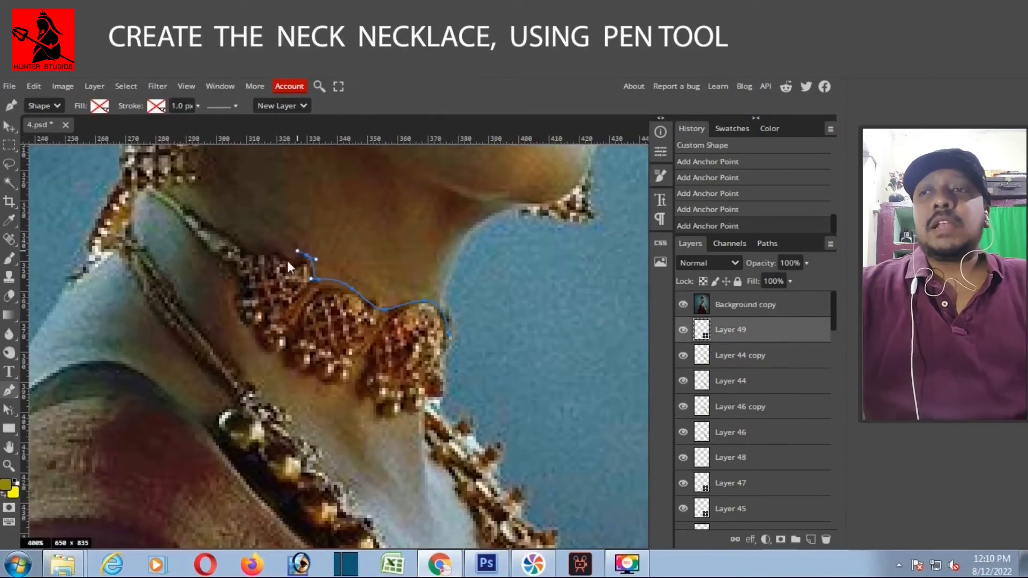
pyautogui.click(684, 307)
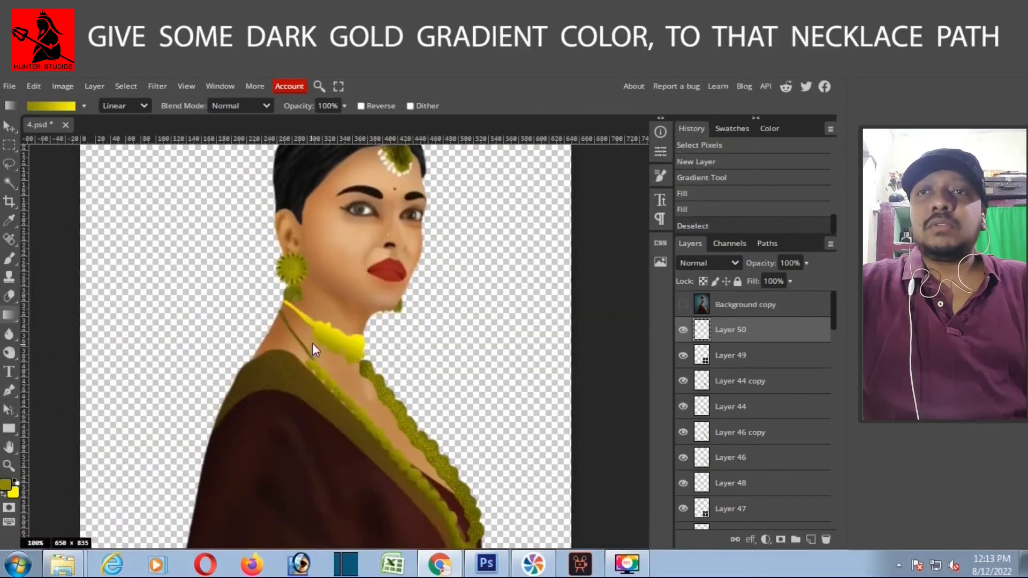
# Step: Burn patterned shading into the choker's midtones on Layer 50 at 70% exposure, using a decorative brush tip
pyautogui.press('o')
pyautogui.click(38, 105)
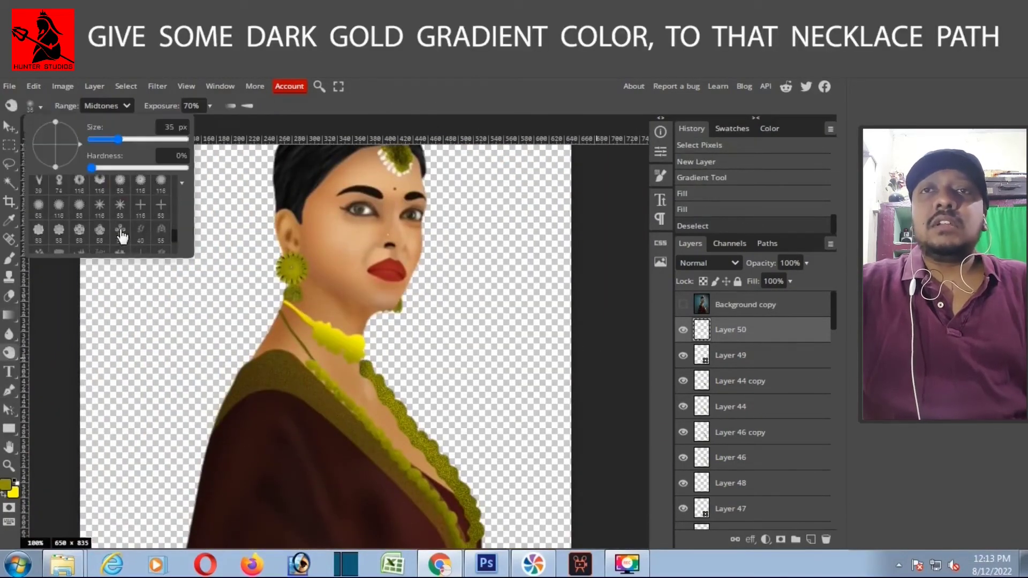
pyautogui.click(122, 236)
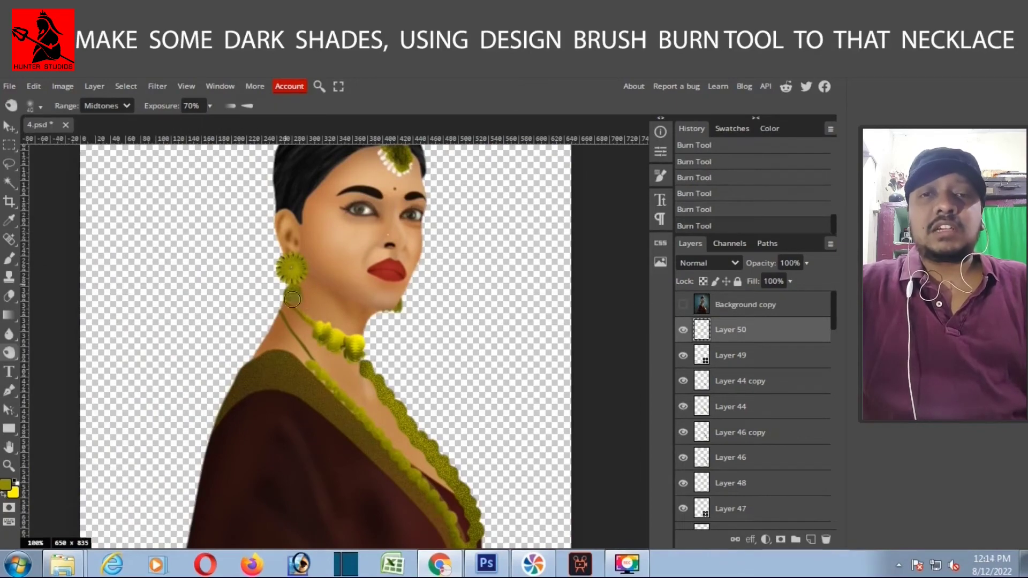
# Step: Reduce Layer 46 copy to 50% opacity and burn bead shading into the second necklace strand's midtones at 70% exposure
pyautogui.press('v')
pyautogui.rightClick(620, 321)
pyautogui.click(661, 268)
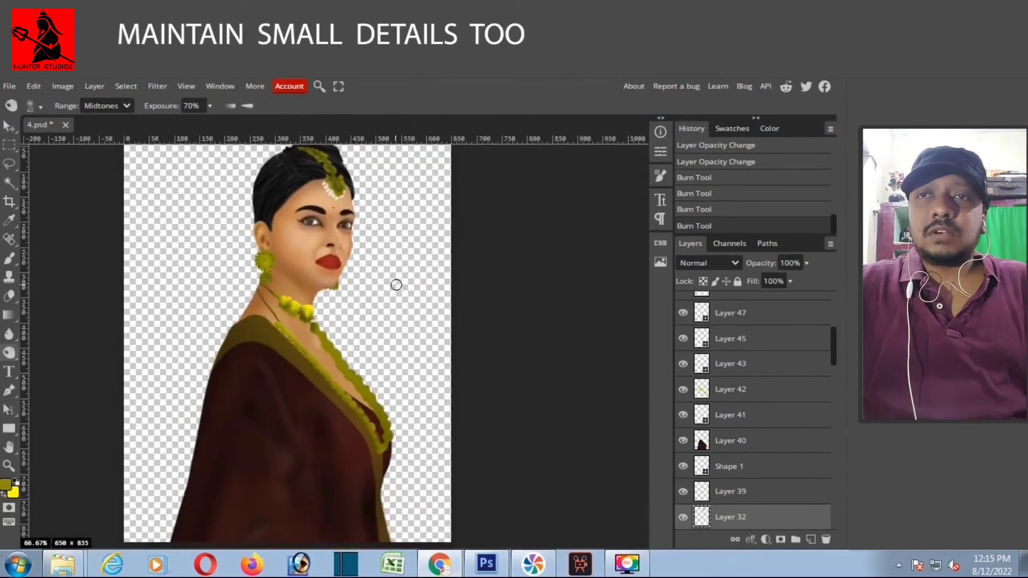
pyautogui.scroll(5, 834, 338)
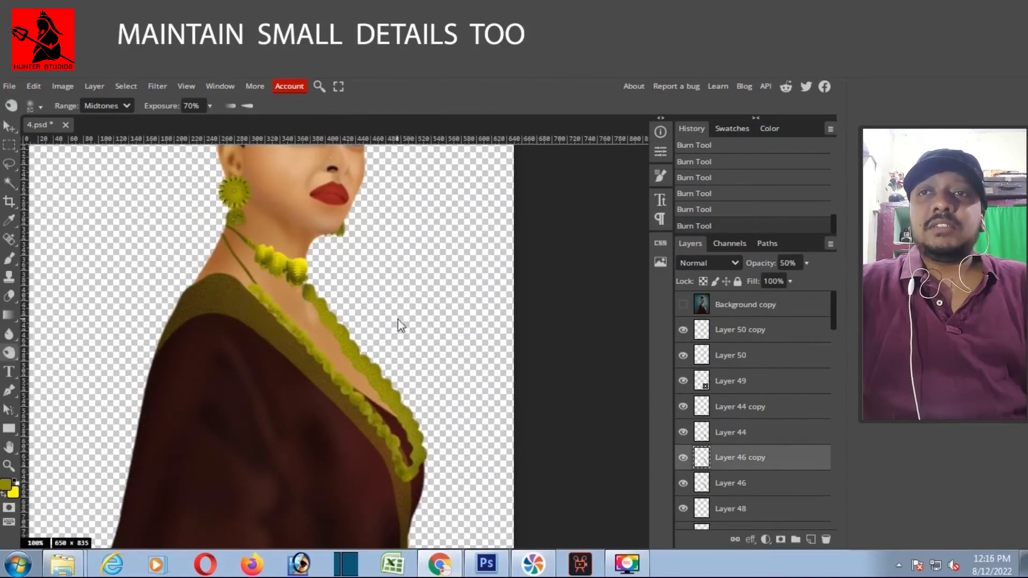
pyautogui.scroll(2, 346, 284)
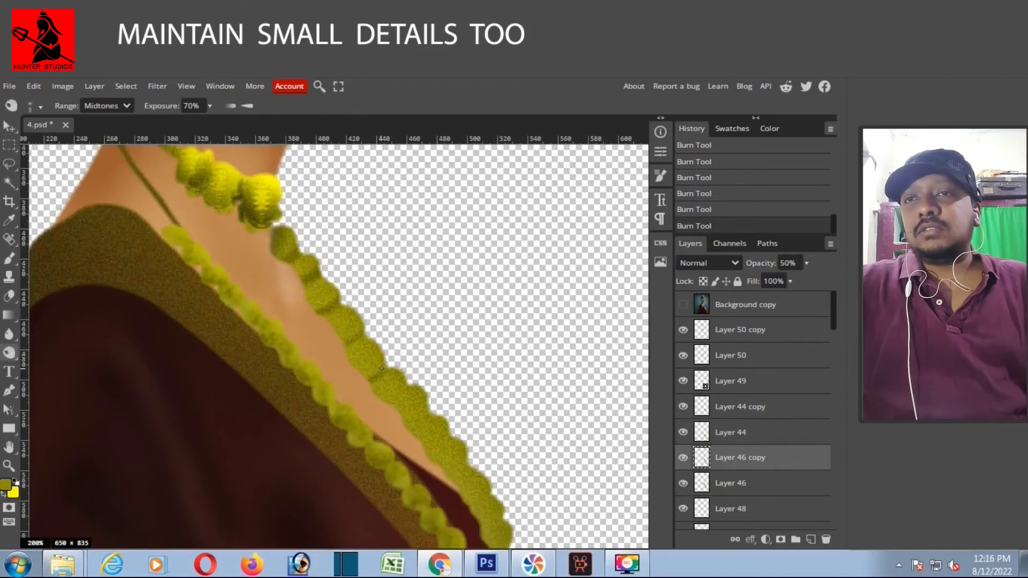